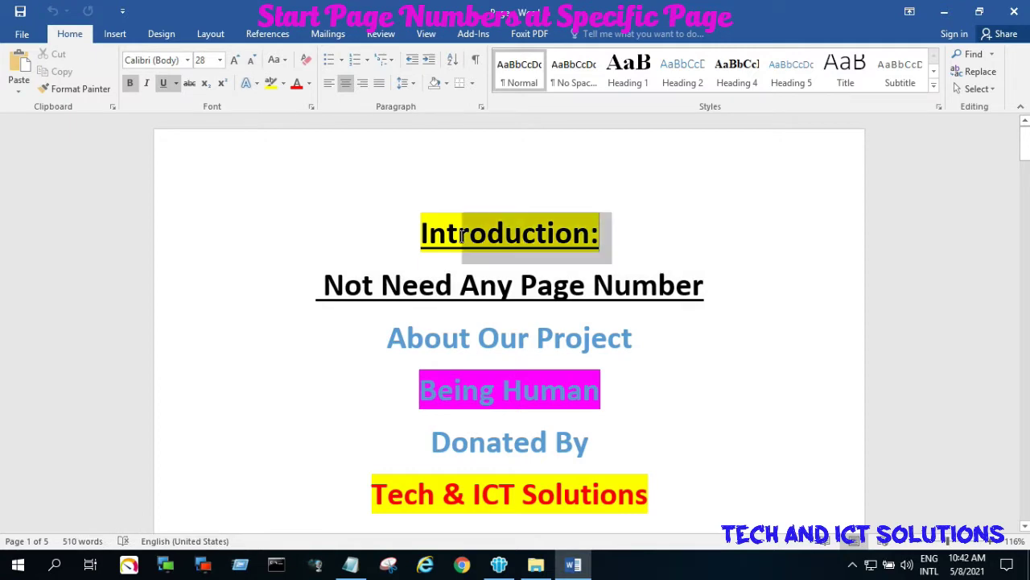
Look through all five pages of the document, from the Introduction cover page to the closing line, and reread the cover page text
{"action": "left_click", "coordinate": [654, 369]}
{"action": "scroll", "coordinate": [655, 354], "scroll_direction": "down", "scroll_amount": 6}
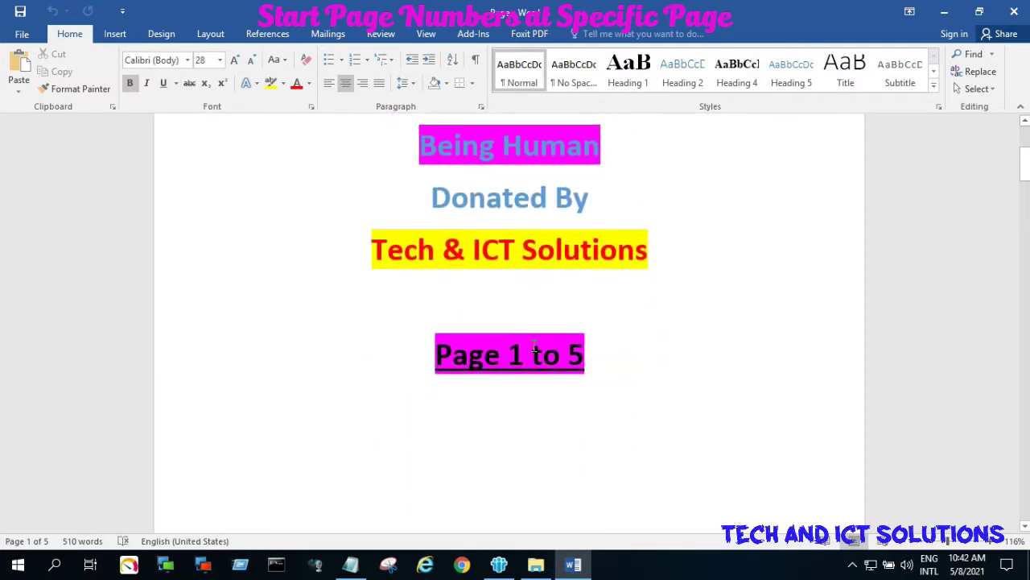
{"action": "left_click_drag", "start_coordinate": [435, 351], "coordinate": [596, 348]}
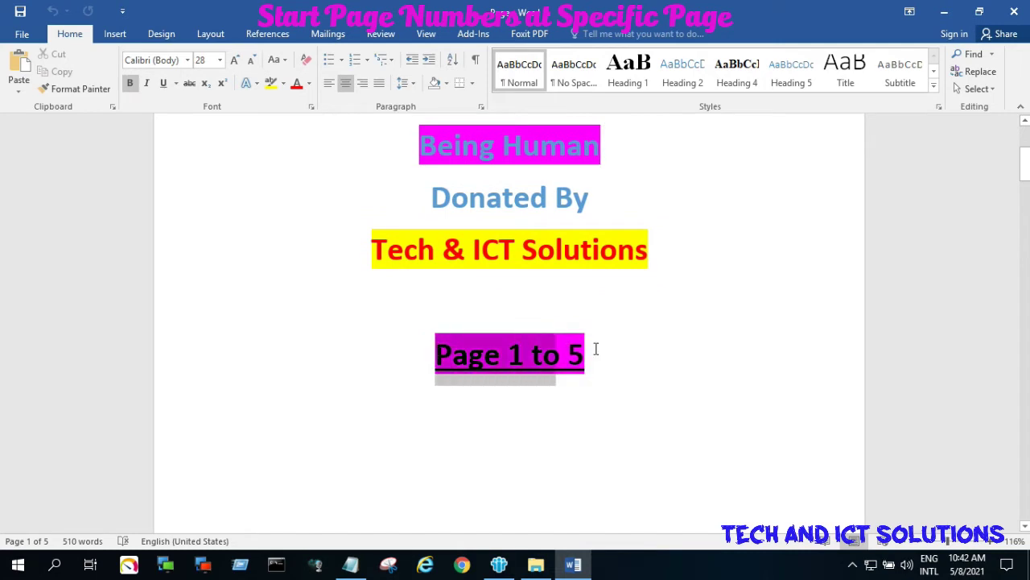
{"action": "scroll", "coordinate": [592, 351], "scroll_direction": "down", "scroll_amount": 12}
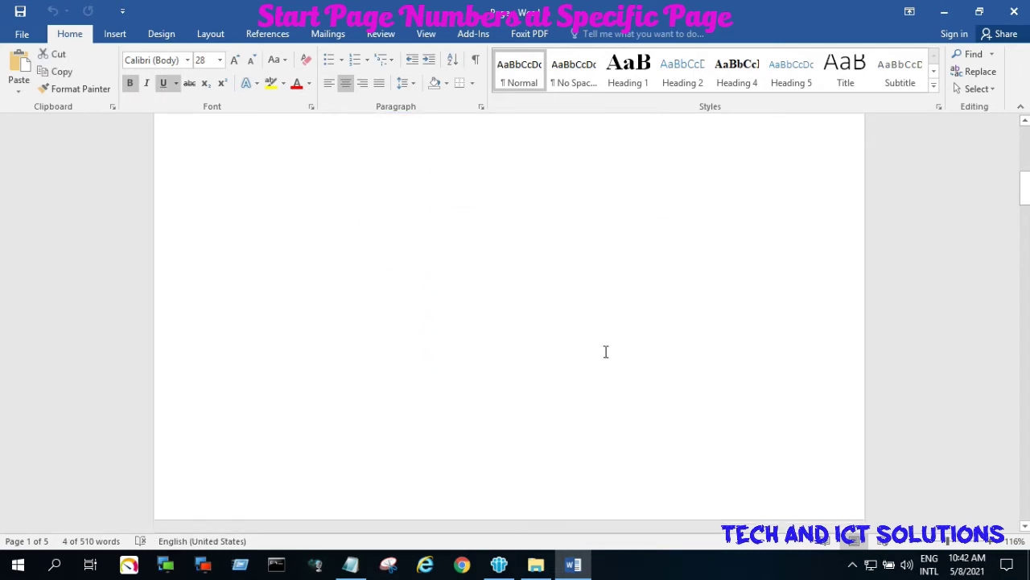
{"action": "scroll", "coordinate": [604, 352], "scroll_direction": "down", "scroll_amount": 3}
{"action": "scroll", "coordinate": [472, 319], "scroll_direction": "down", "scroll_amount": 10}
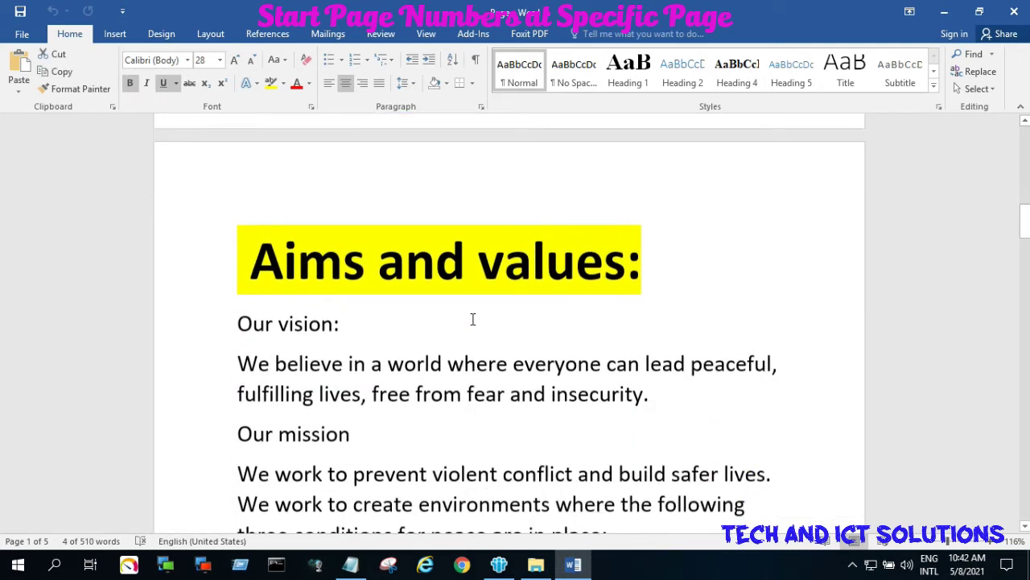
{"action": "scroll", "coordinate": [452, 240], "scroll_direction": "down", "scroll_amount": 15}
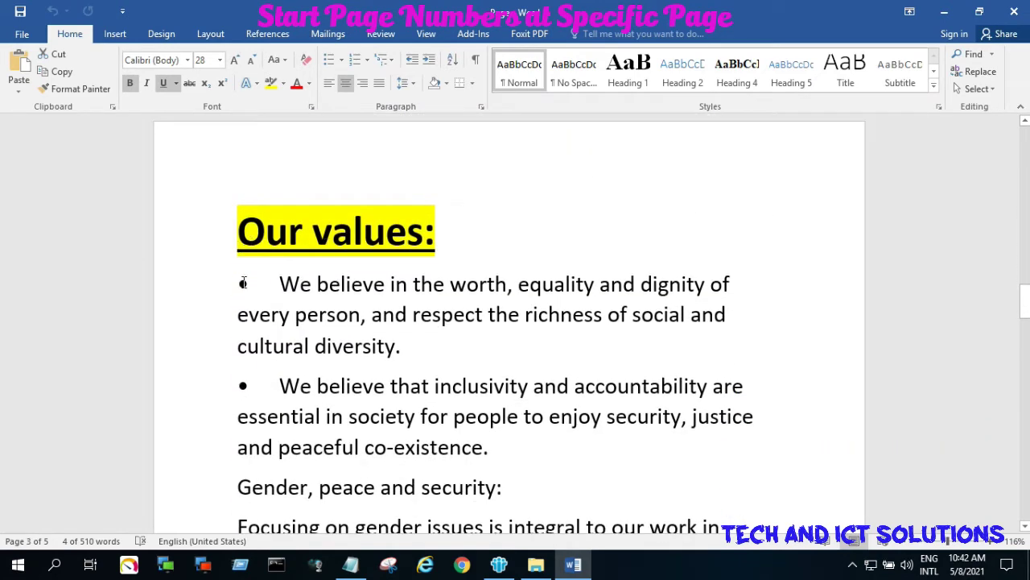
{"action": "scroll", "coordinate": [487, 285], "scroll_direction": "down", "scroll_amount": 20}
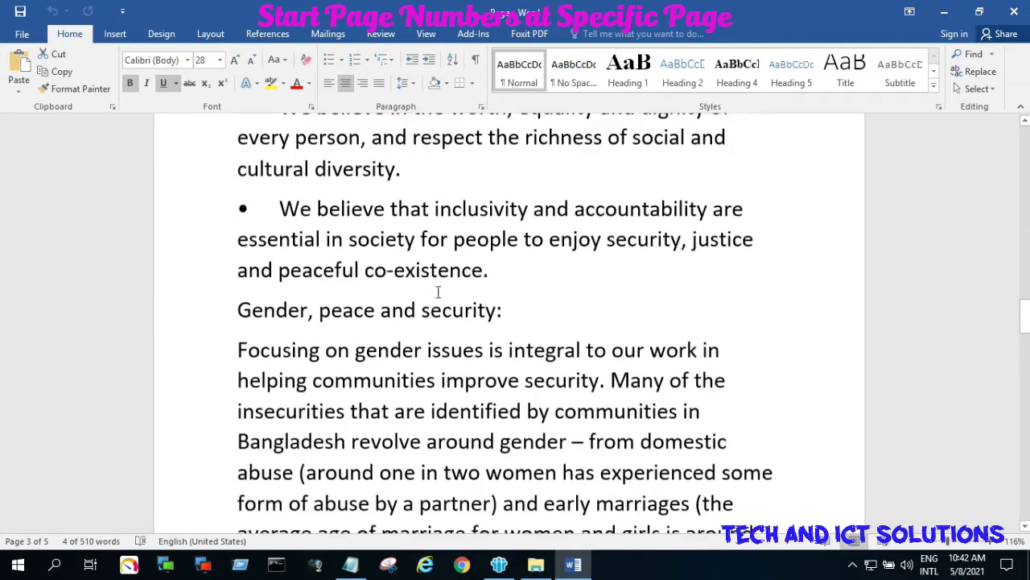
{"action": "scroll", "coordinate": [486, 285], "scroll_direction": "down", "scroll_amount": 2}
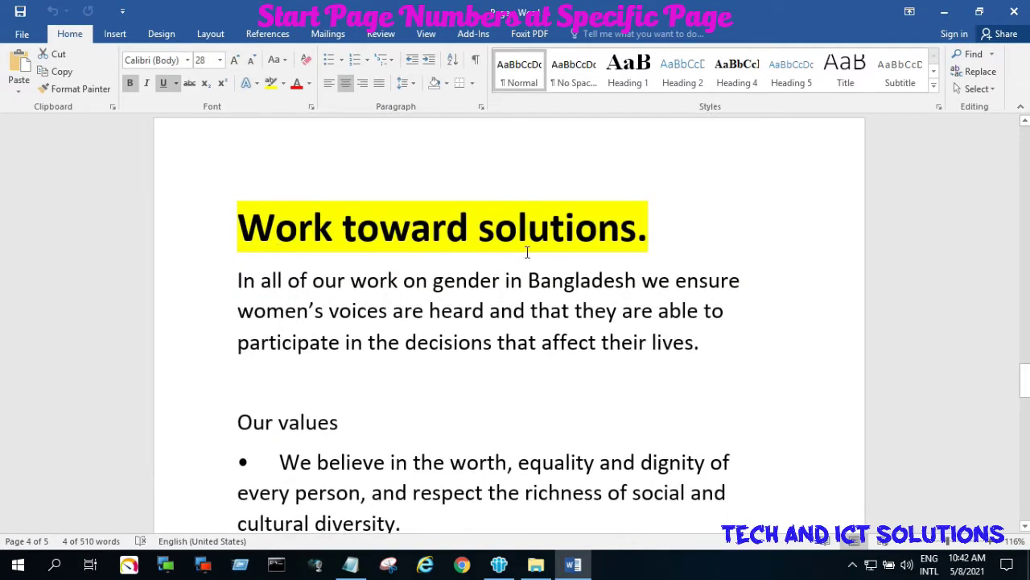
{"action": "scroll", "coordinate": [527, 252], "scroll_direction": "down", "scroll_amount": 20}
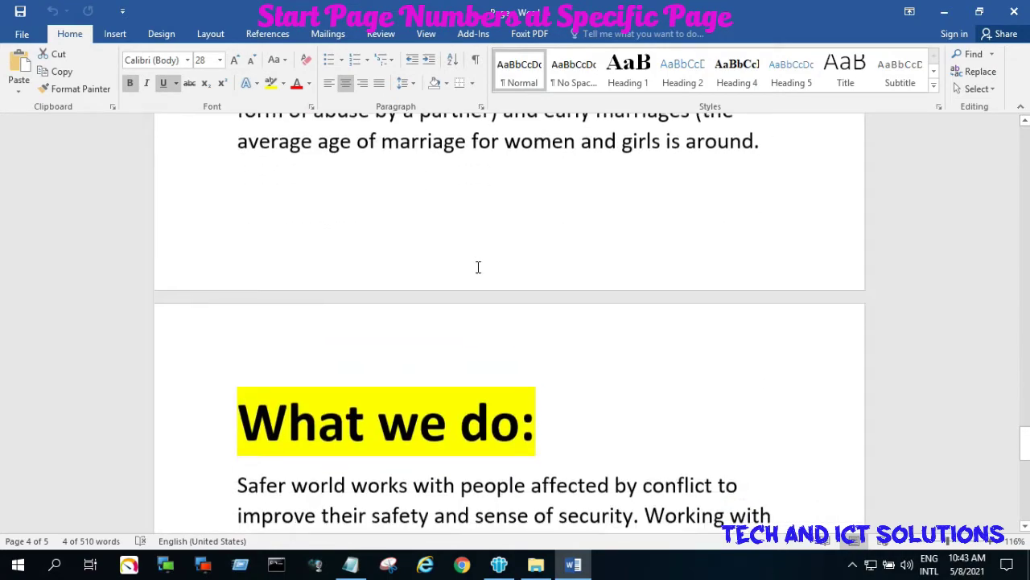
{"action": "scroll", "coordinate": [477, 266], "scroll_direction": "down", "scroll_amount": 5}
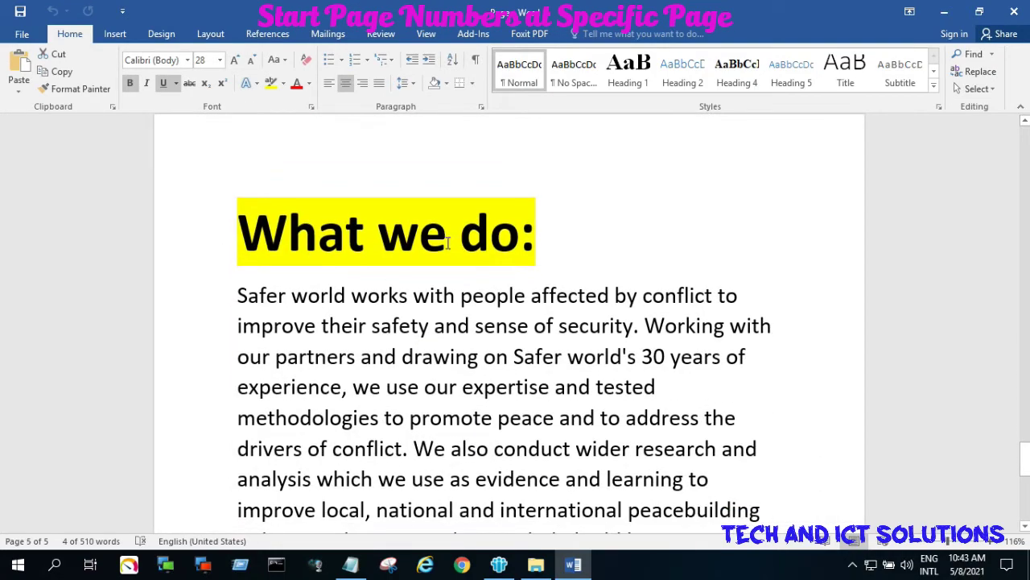
{"action": "scroll", "coordinate": [449, 243], "scroll_direction": "down", "scroll_amount": 13}
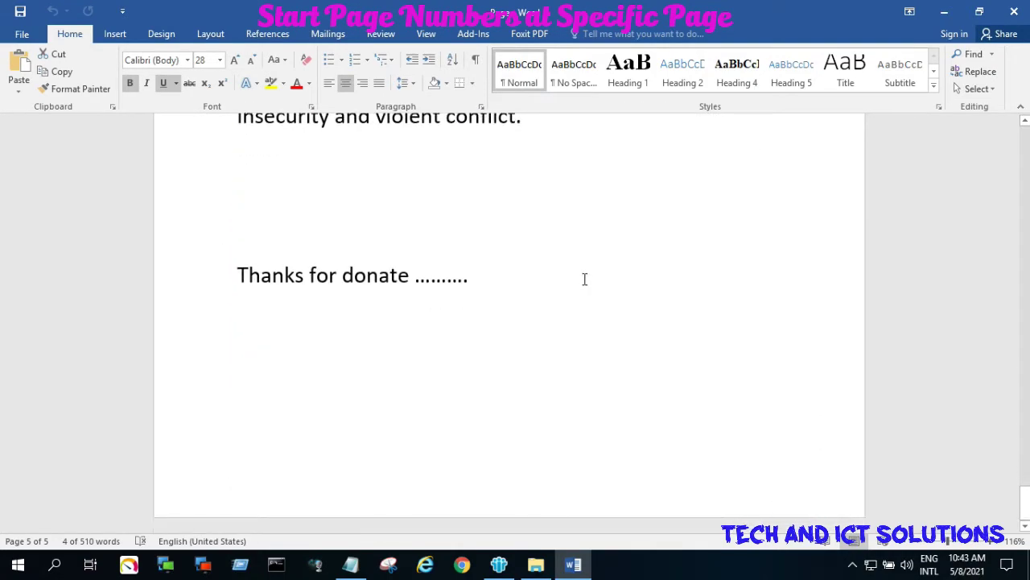
{"action": "scroll", "coordinate": [647, 286], "scroll_direction": "up", "scroll_amount": 20}
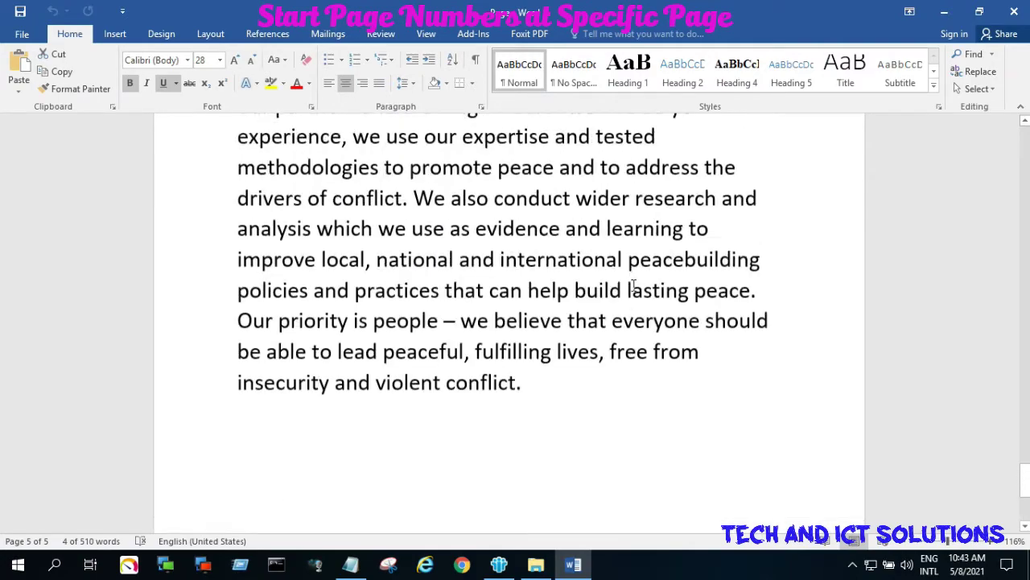
{"action": "scroll", "coordinate": [647, 286], "scroll_direction": "up", "scroll_amount": 20}
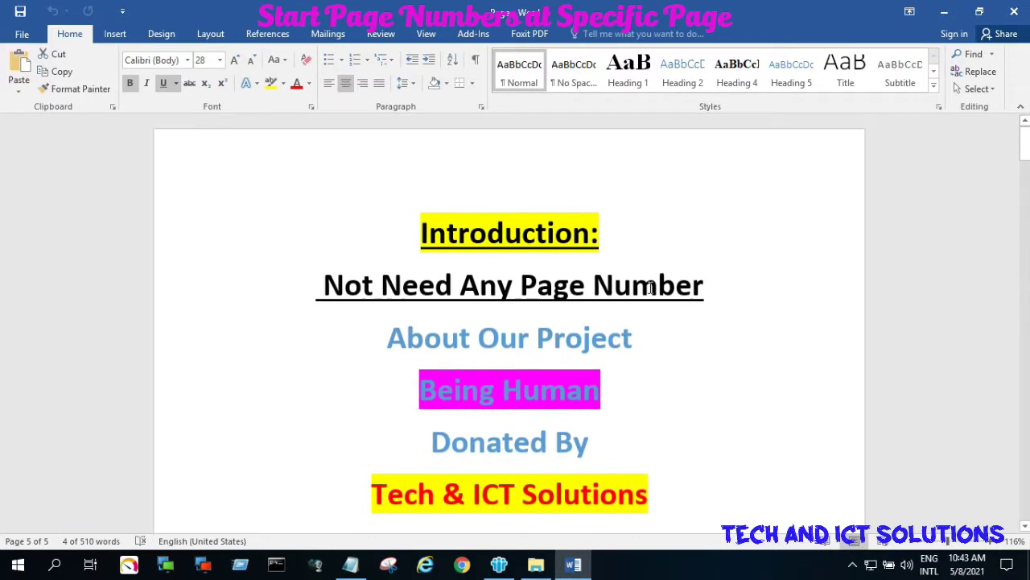
{"action": "scroll", "coordinate": [507, 215], "scroll_direction": "down", "scroll_amount": 3}
{"action": "scroll", "coordinate": [472, 189], "scroll_direction": "up", "scroll_amount": 1}
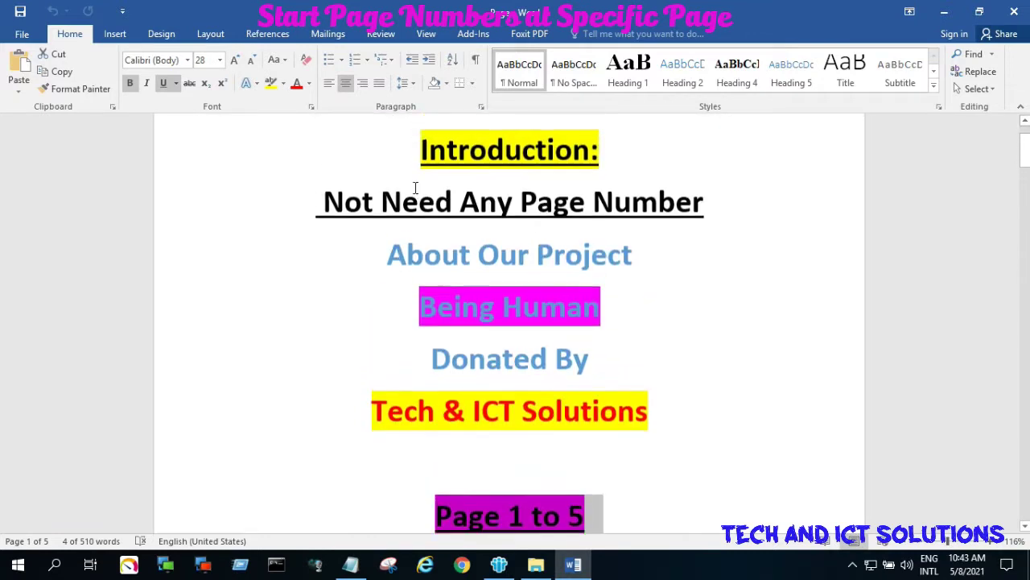
{"action": "left_click_drag", "start_coordinate": [323, 203], "coordinate": [710, 203]}
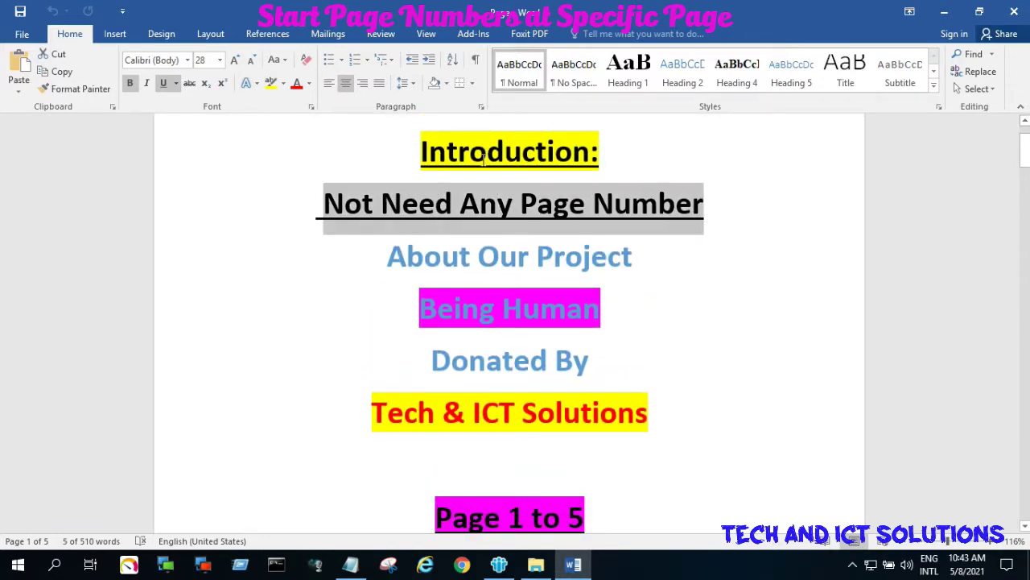
{"action": "scroll", "coordinate": [475, 178], "scroll_direction": "up", "scroll_amount": 2}
Insert a Plain Number 2 page number at the top of the page, starting from the "Aims and values:" page
{"action": "scroll", "coordinate": [534, 218], "scroll_direction": "down", "scroll_amount": 10}
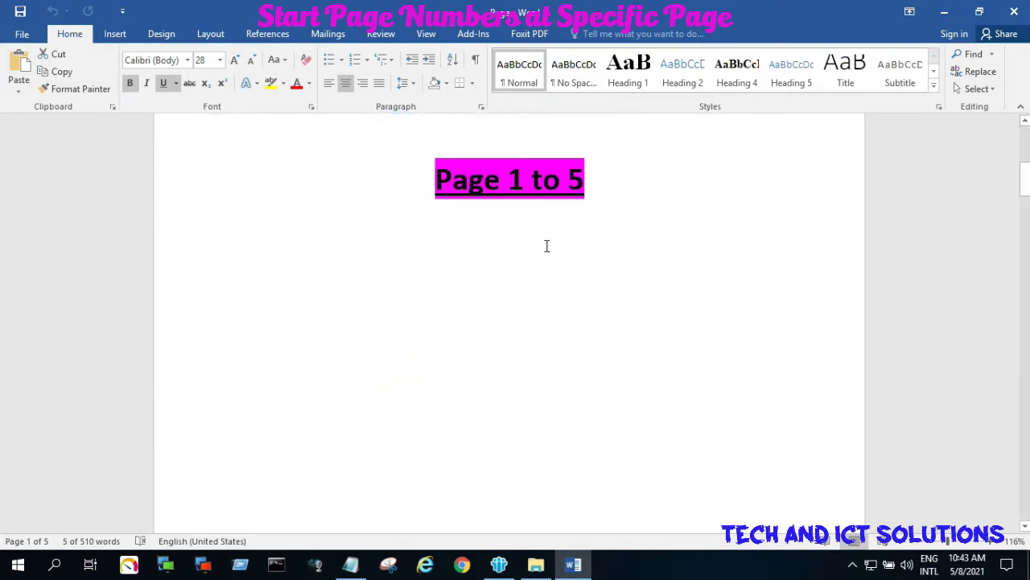
{"action": "scroll", "coordinate": [546, 246], "scroll_direction": "down", "scroll_amount": 10}
{"action": "left_click", "coordinate": [223, 314]}
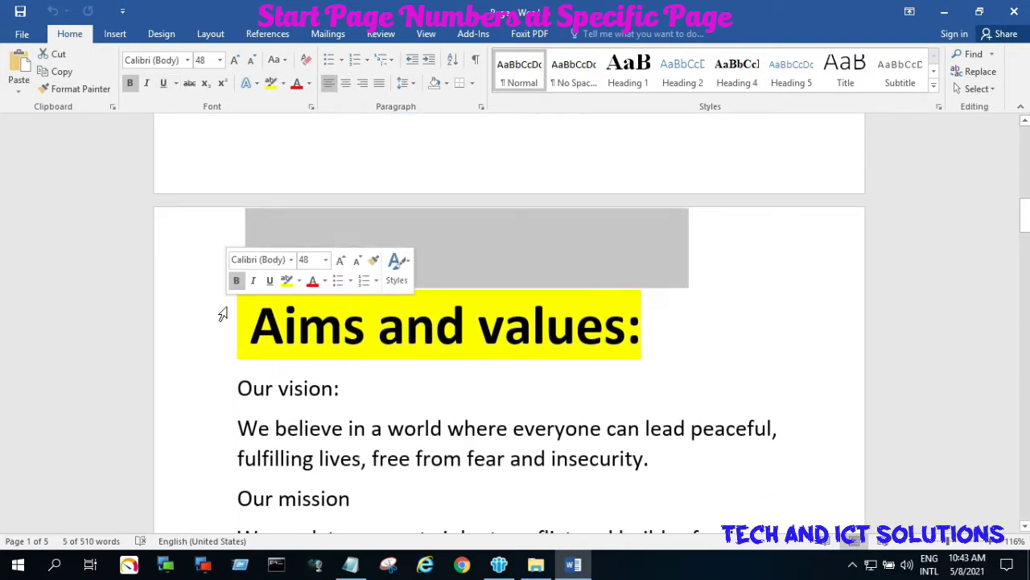
{"action": "left_click", "coordinate": [444, 241]}
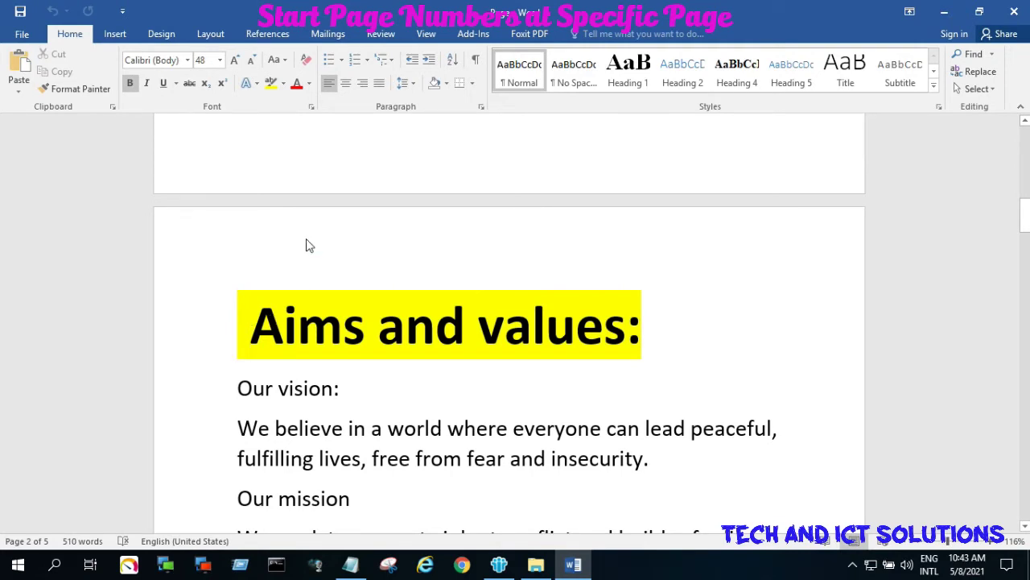
{"action": "left_click", "coordinate": [115, 34]}
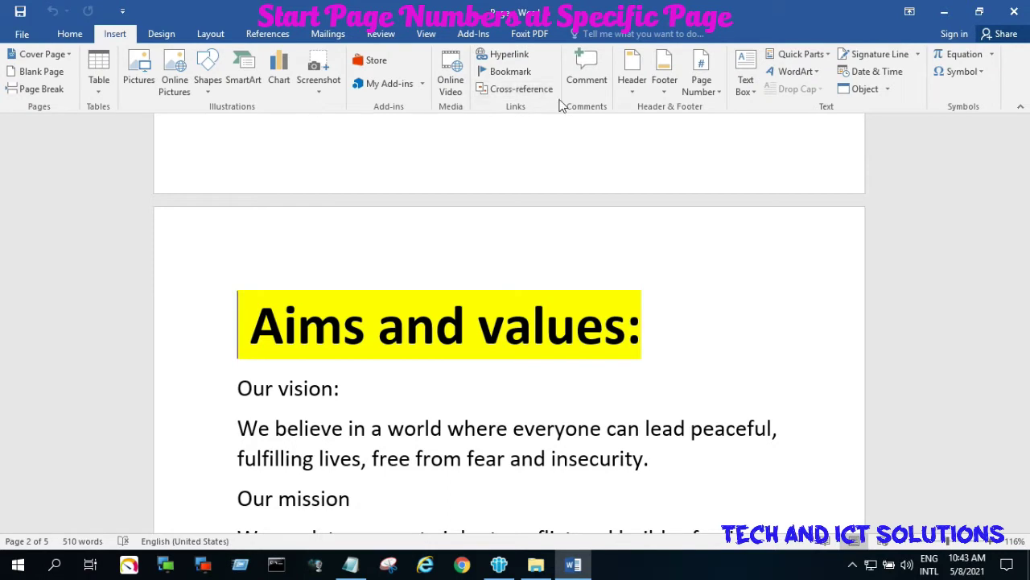
{"action": "left_click", "coordinate": [721, 92]}
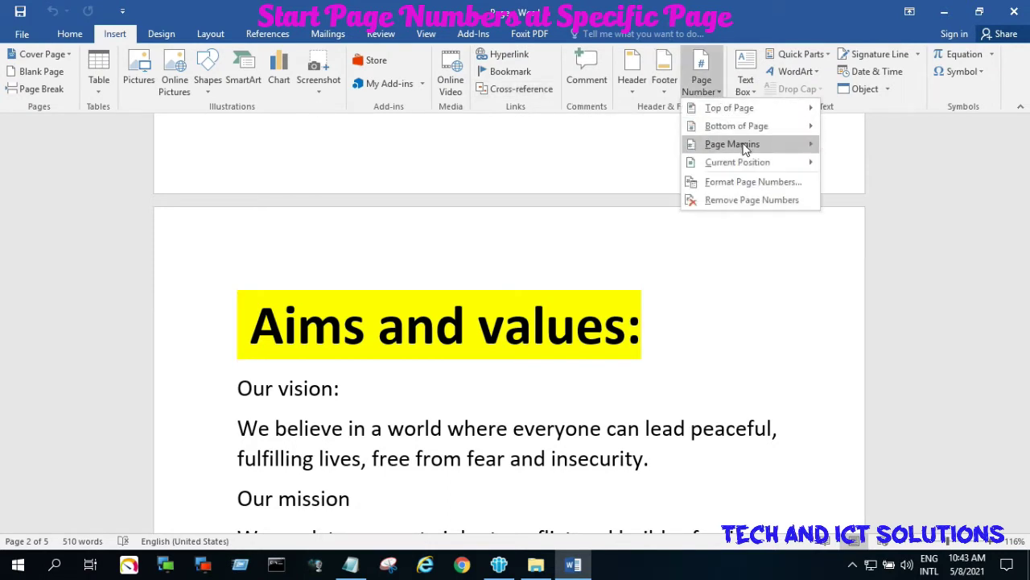
{"action": "left_click", "coordinate": [739, 108]}
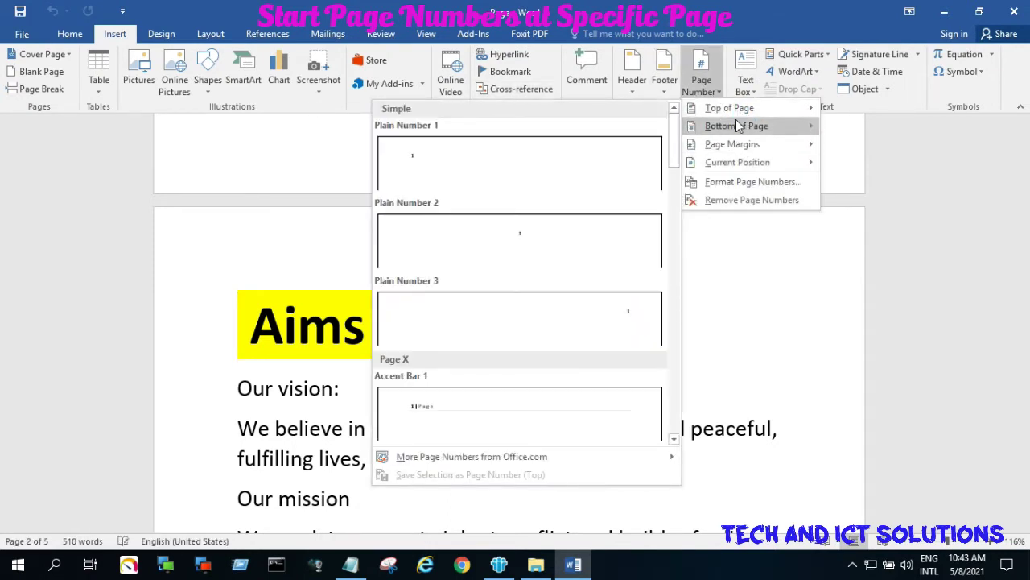
{"action": "left_click", "coordinate": [725, 145]}
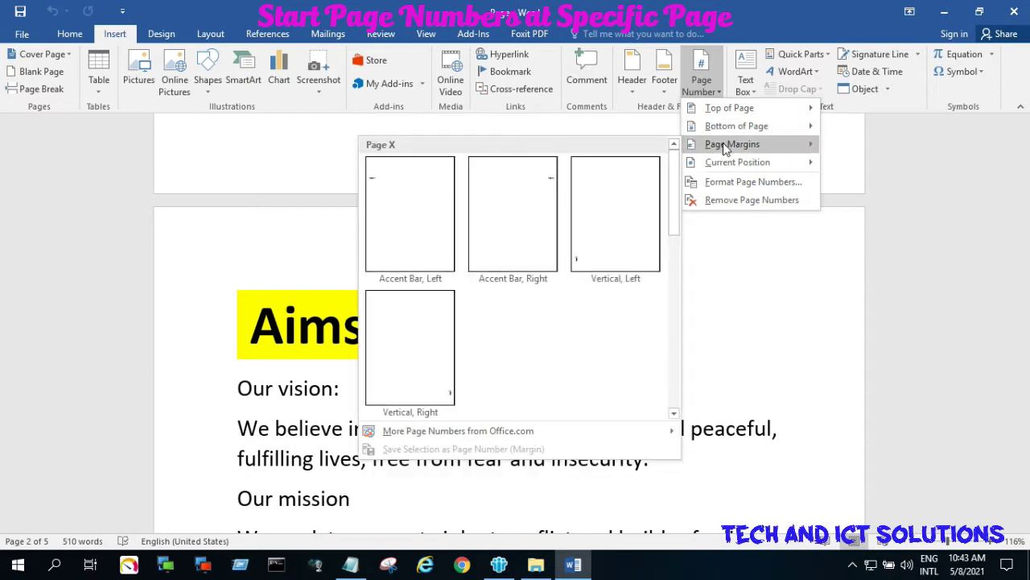
{"action": "left_click", "coordinate": [738, 166]}
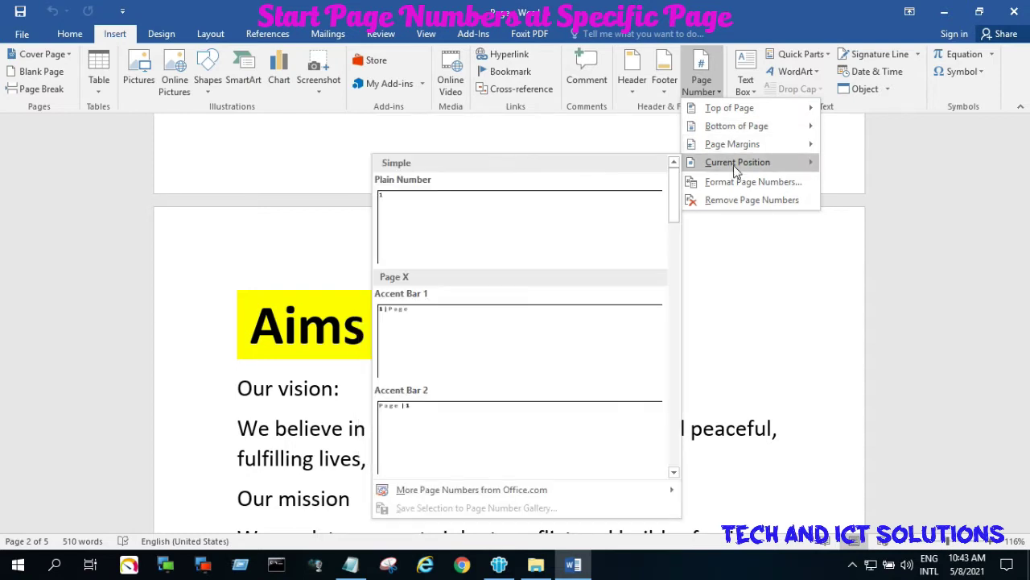
{"action": "mouse_move", "coordinate": [727, 115]}
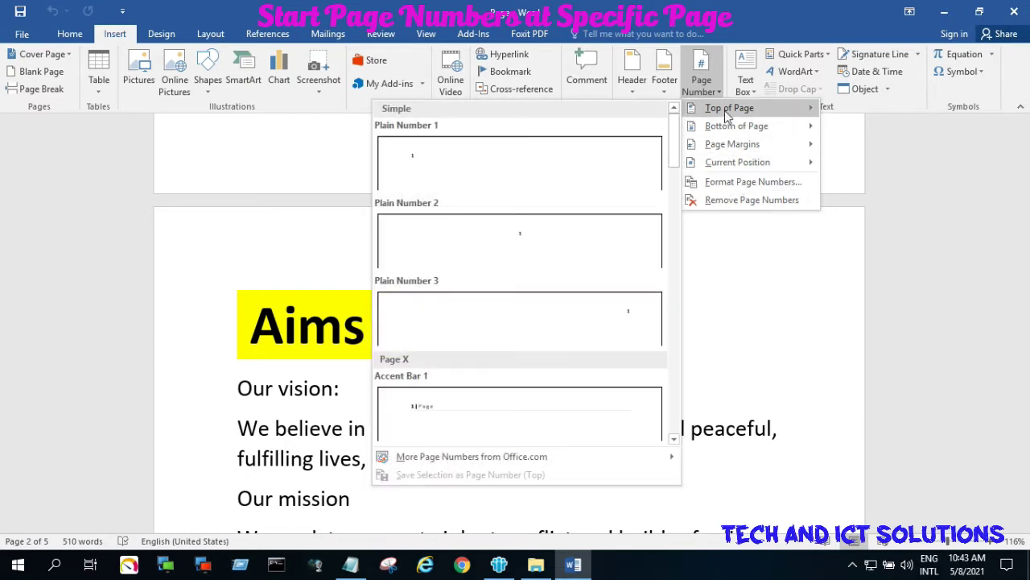
{"action": "left_click", "coordinate": [529, 243]}
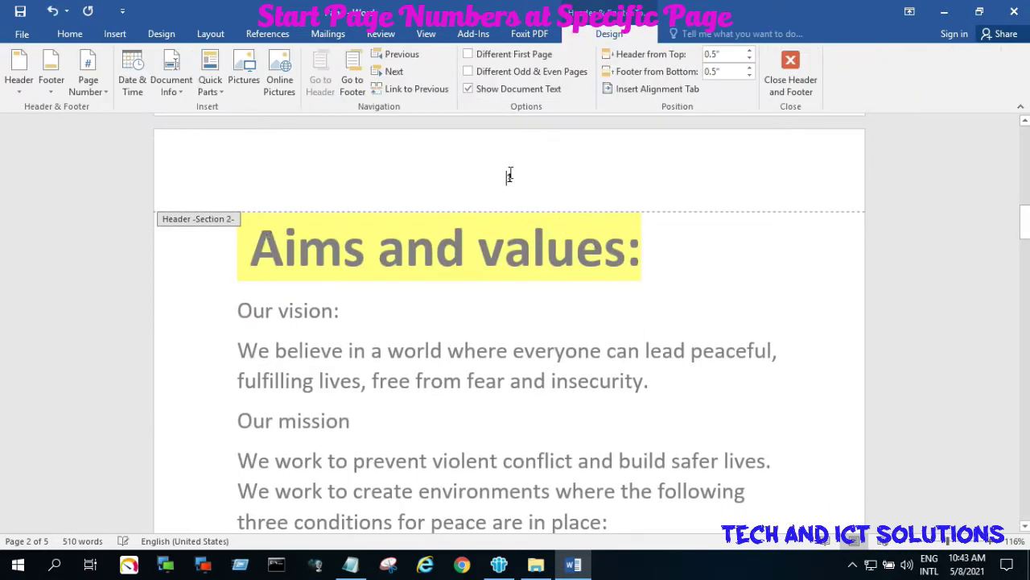
Format the header page number at size 36 with red highlighting and return to the document body
{"action": "double_click", "coordinate": [509, 176]}
{"action": "left_click", "coordinate": [608, 127]}
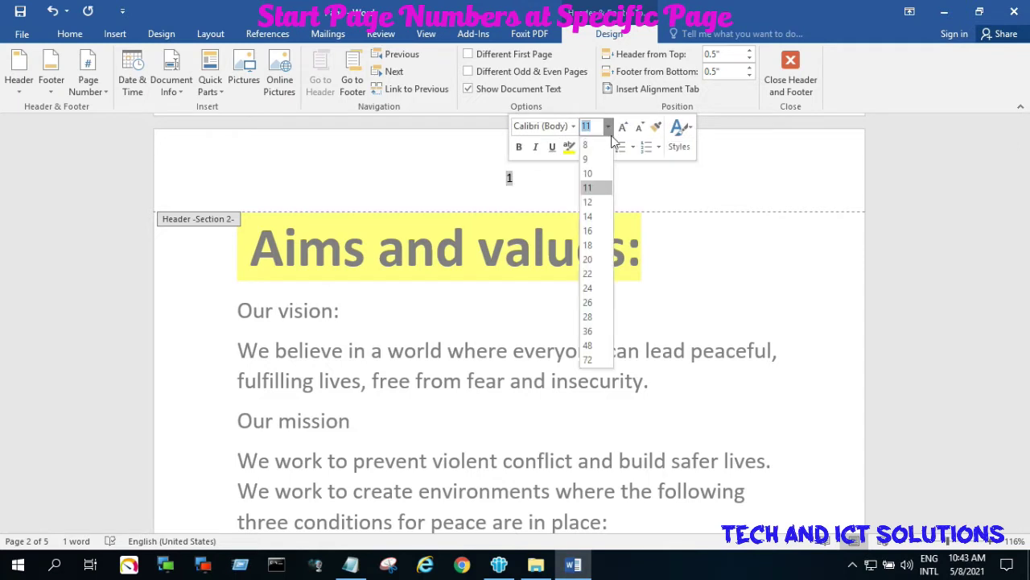
{"action": "left_click", "coordinate": [590, 330]}
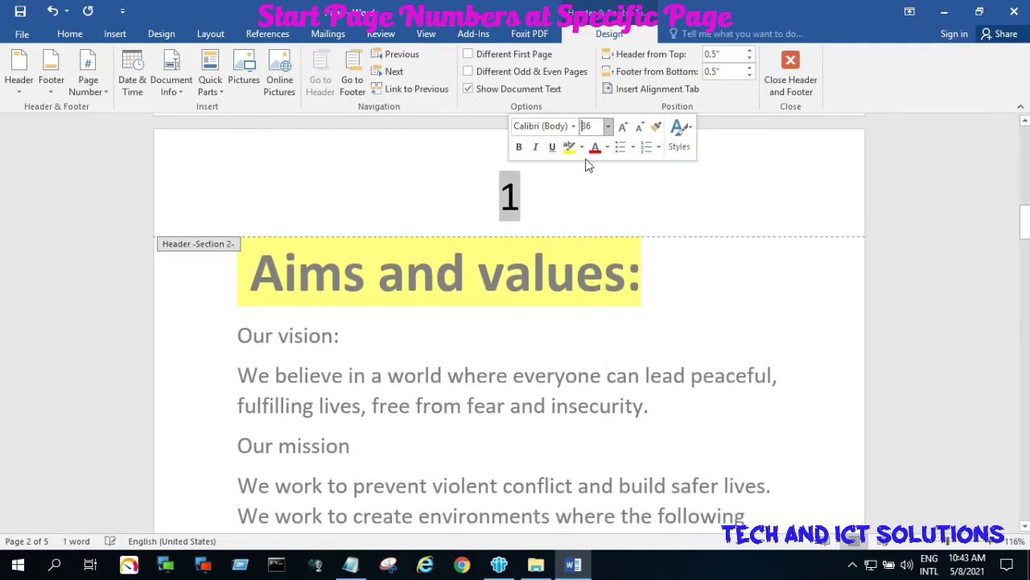
{"action": "left_click", "coordinate": [582, 148]}
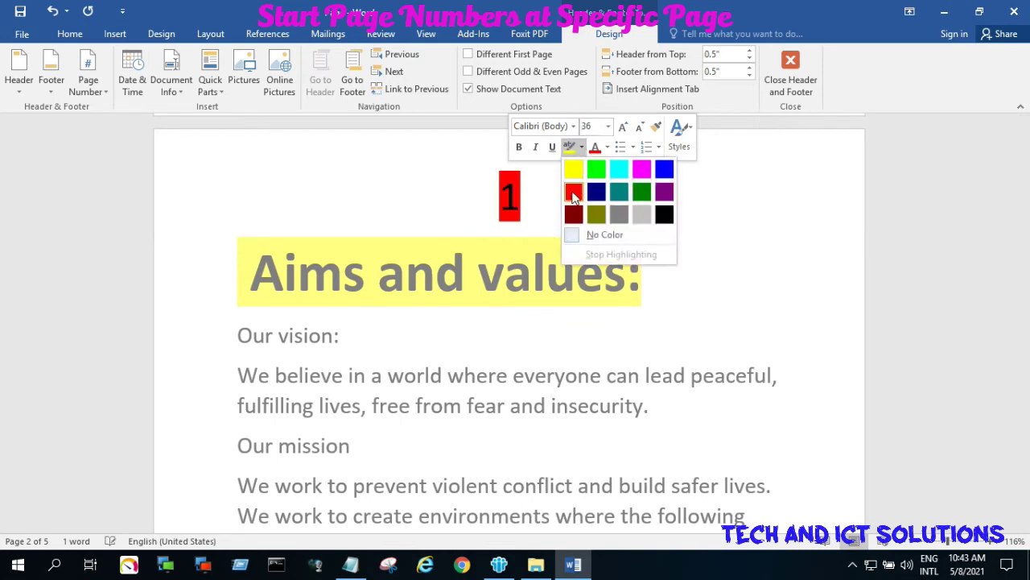
{"action": "left_click", "coordinate": [573, 196]}
{"action": "double_click", "coordinate": [751, 314]}
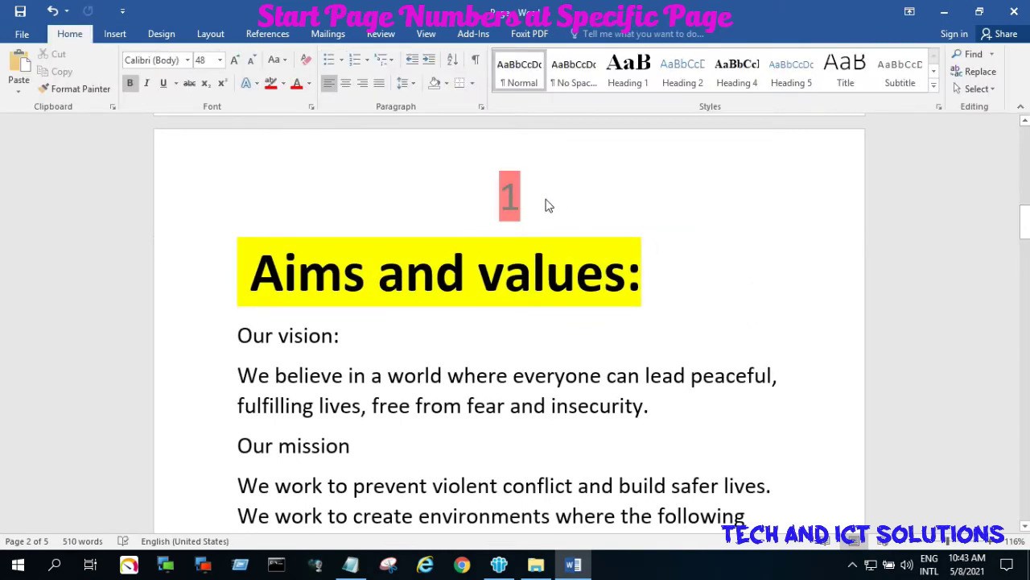
Check the page numbers in the headers of the pages following "Aims and values:" through the document's end
{"action": "scroll", "coordinate": [548, 206], "scroll_direction": "down", "scroll_amount": 6}
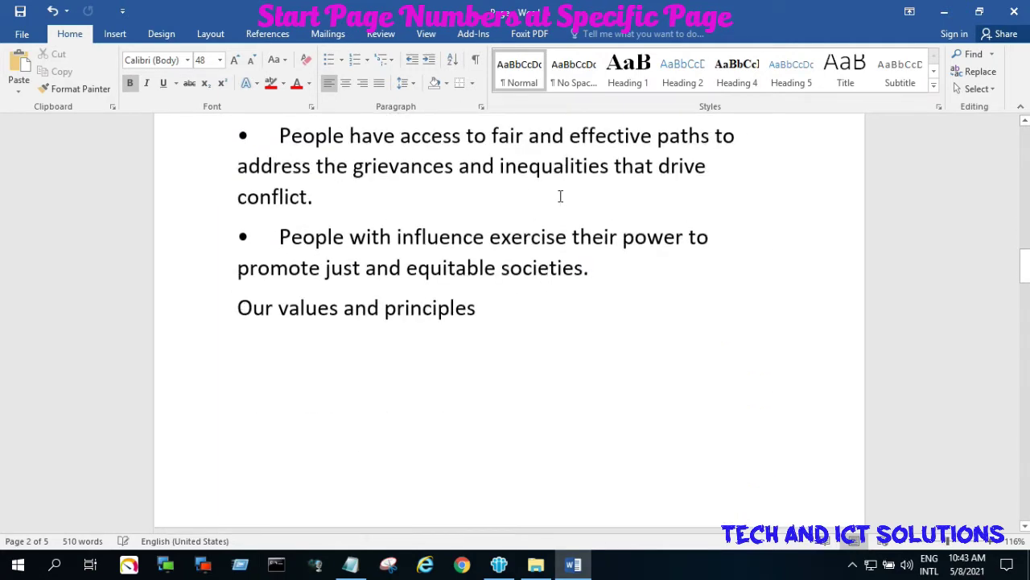
{"action": "scroll", "coordinate": [560, 195], "scroll_direction": "down", "scroll_amount": 5}
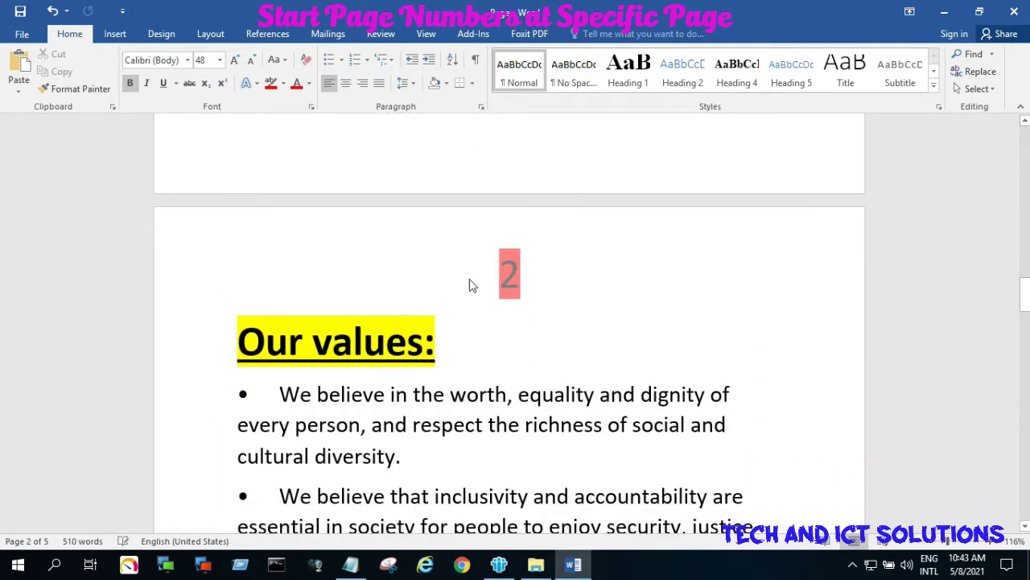
{"action": "scroll", "coordinate": [539, 288], "scroll_direction": "down", "scroll_amount": 10}
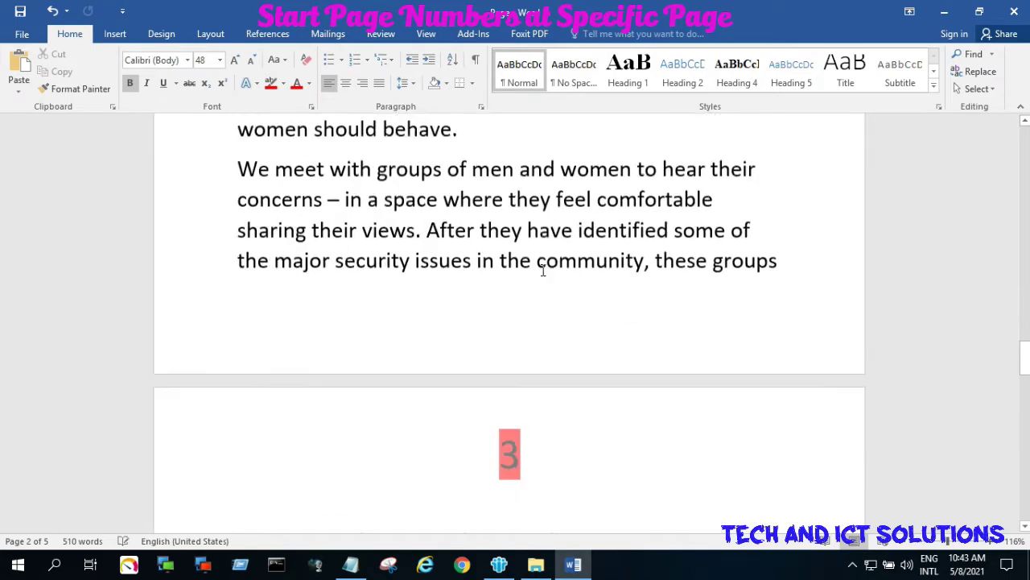
{"action": "scroll", "coordinate": [547, 281], "scroll_direction": "down", "scroll_amount": 1}
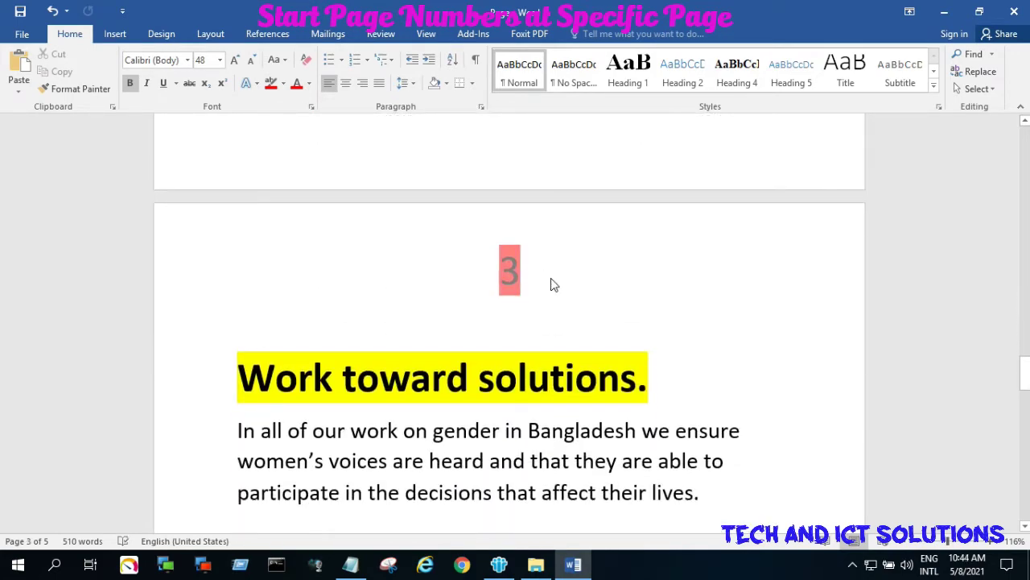
{"action": "scroll", "coordinate": [554, 284], "scroll_direction": "down", "scroll_amount": 10}
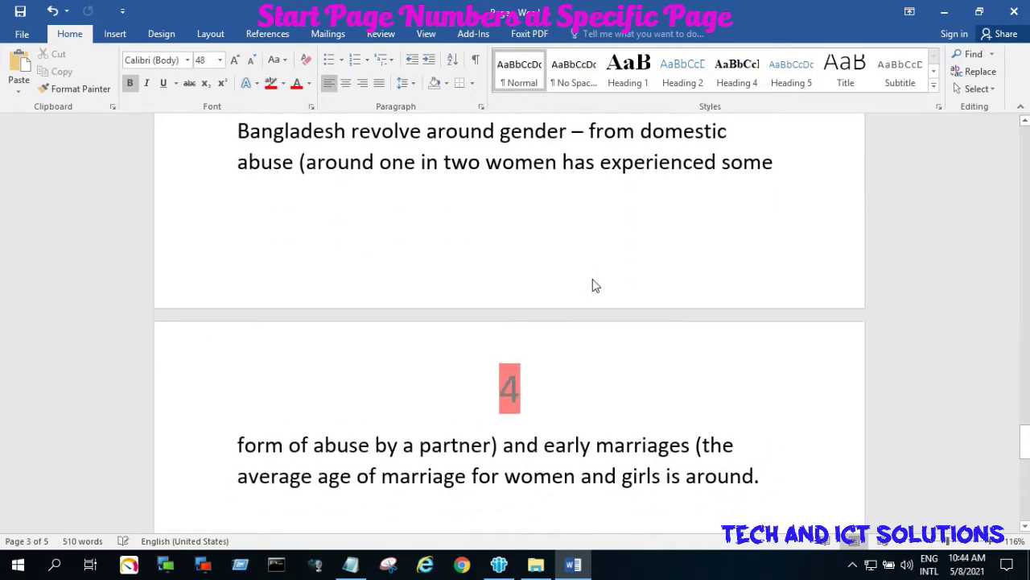
{"action": "scroll", "coordinate": [573, 282], "scroll_direction": "down", "scroll_amount": 3}
{"action": "scroll", "coordinate": [503, 274], "scroll_direction": "down", "scroll_amount": 12}
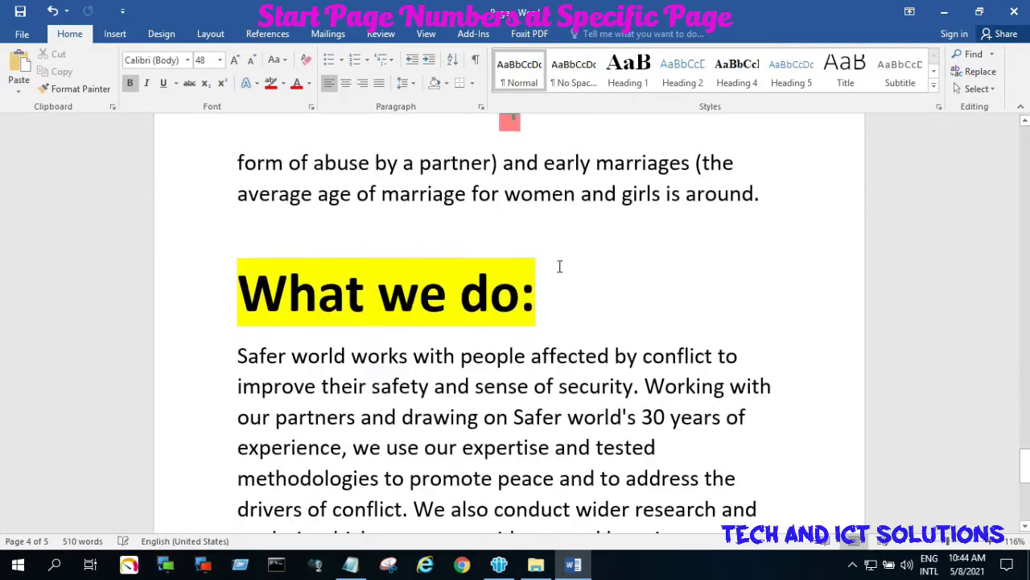
{"action": "scroll", "coordinate": [562, 262], "scroll_direction": "up", "scroll_amount": 12}
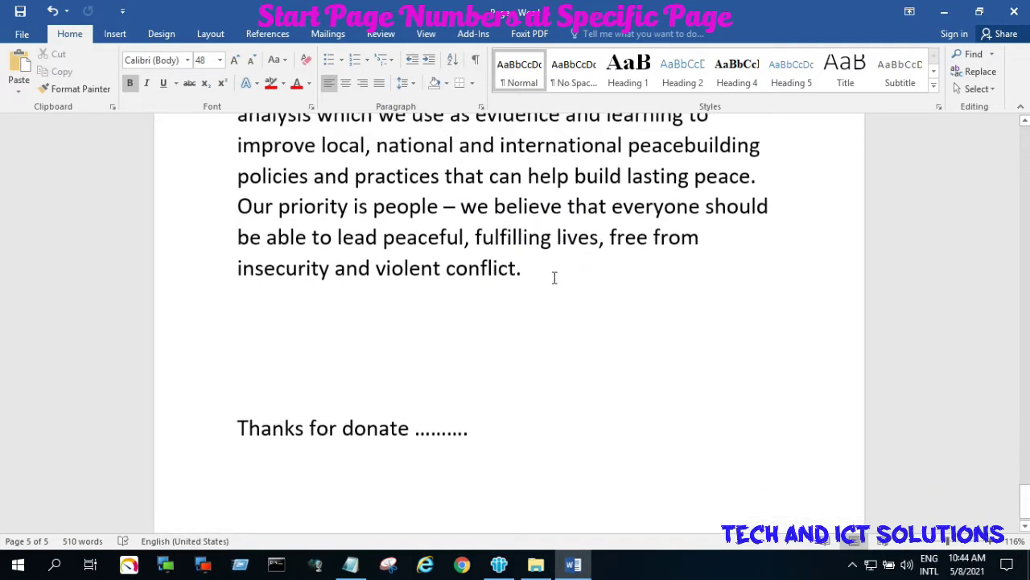
Check the header page numbers on all pages and in header editing view, from the closing page back to the Introduction page
{"action": "scroll", "coordinate": [561, 262], "scroll_direction": "up", "scroll_amount": 15}
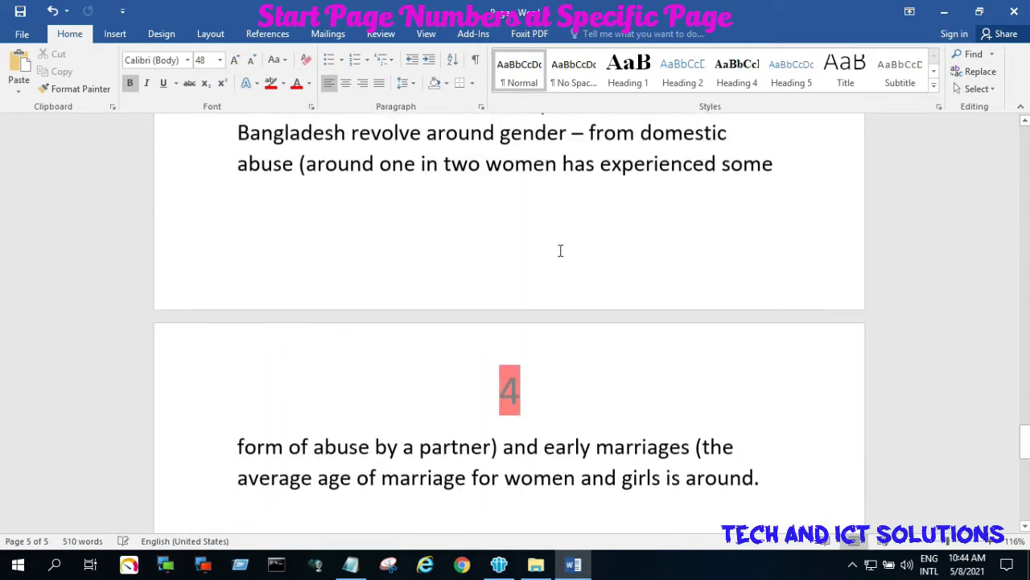
{"action": "scroll", "coordinate": [566, 243], "scroll_direction": "down", "scroll_amount": 6}
{"action": "scroll", "coordinate": [566, 243], "scroll_direction": "up", "scroll_amount": 10}
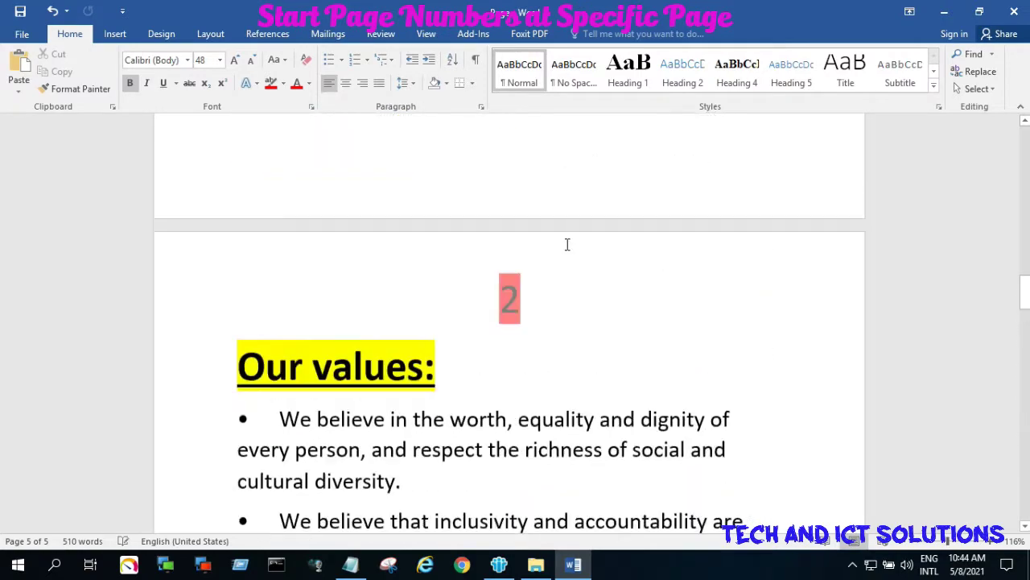
{"action": "scroll", "coordinate": [565, 244], "scroll_direction": "down", "scroll_amount": 4}
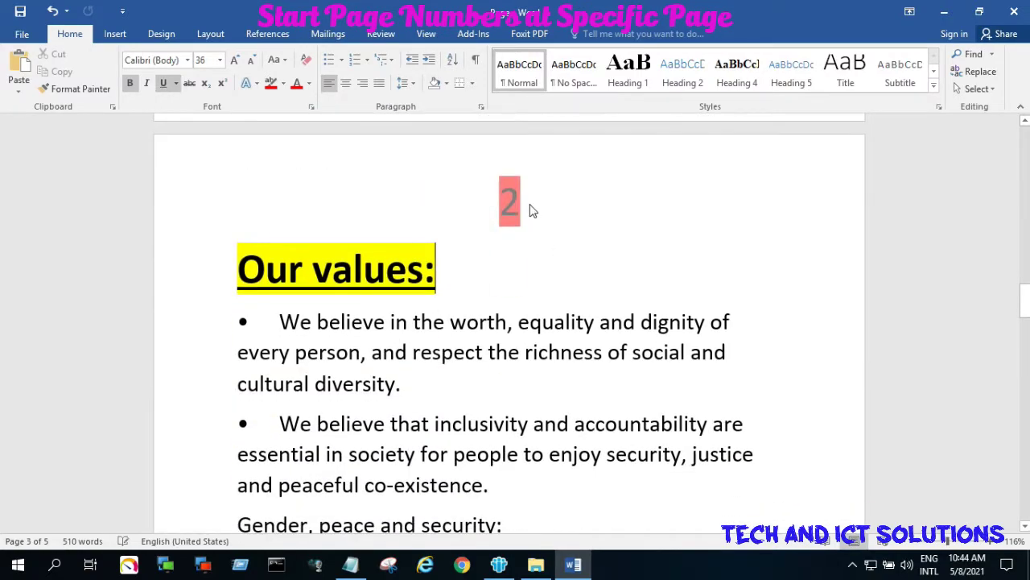
{"action": "double_click", "coordinate": [529, 205]}
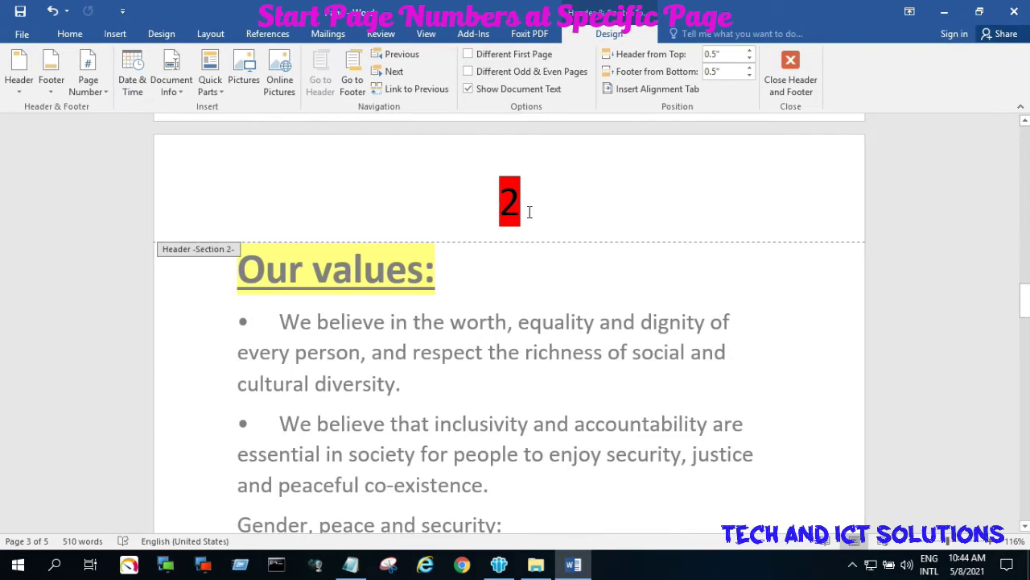
{"action": "scroll", "coordinate": [529, 217], "scroll_direction": "down", "scroll_amount": 1}
{"action": "scroll", "coordinate": [529, 205], "scroll_direction": "up", "scroll_amount": 10}
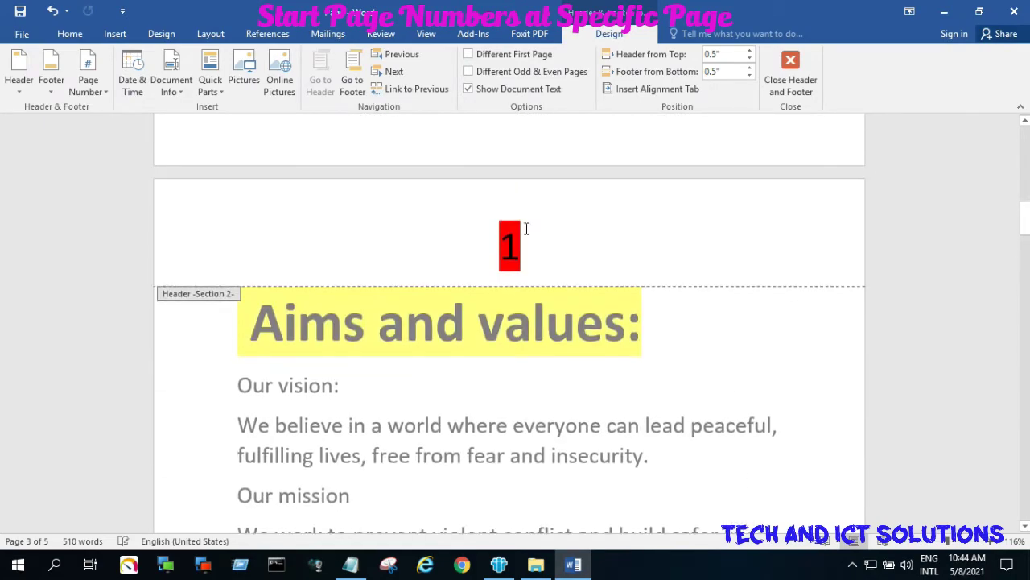
{"action": "scroll", "coordinate": [528, 237], "scroll_direction": "down", "scroll_amount": 12}
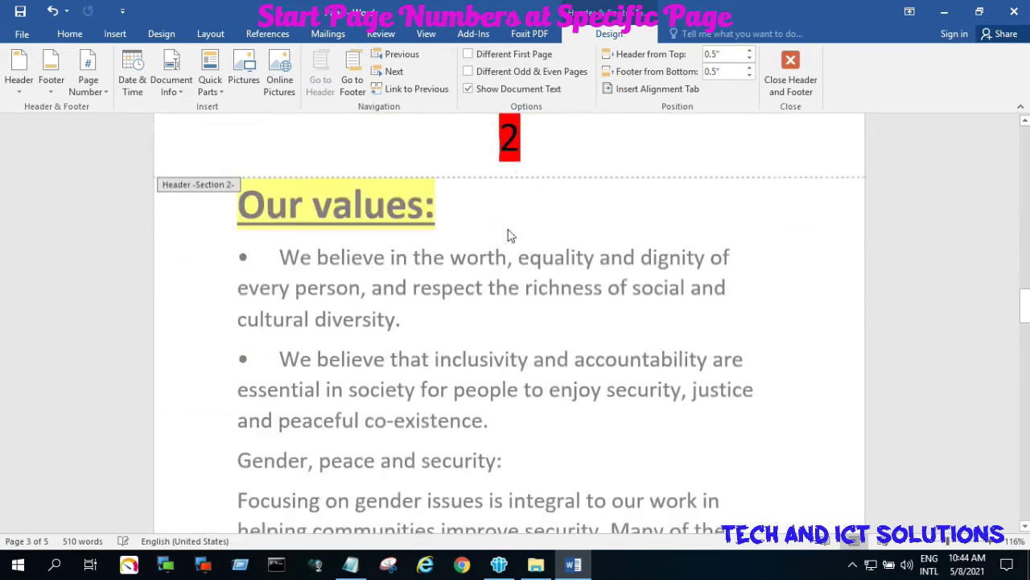
{"action": "scroll", "coordinate": [509, 233], "scroll_direction": "down", "scroll_amount": 10}
{"action": "scroll", "coordinate": [564, 232], "scroll_direction": "up", "scroll_amount": 2}
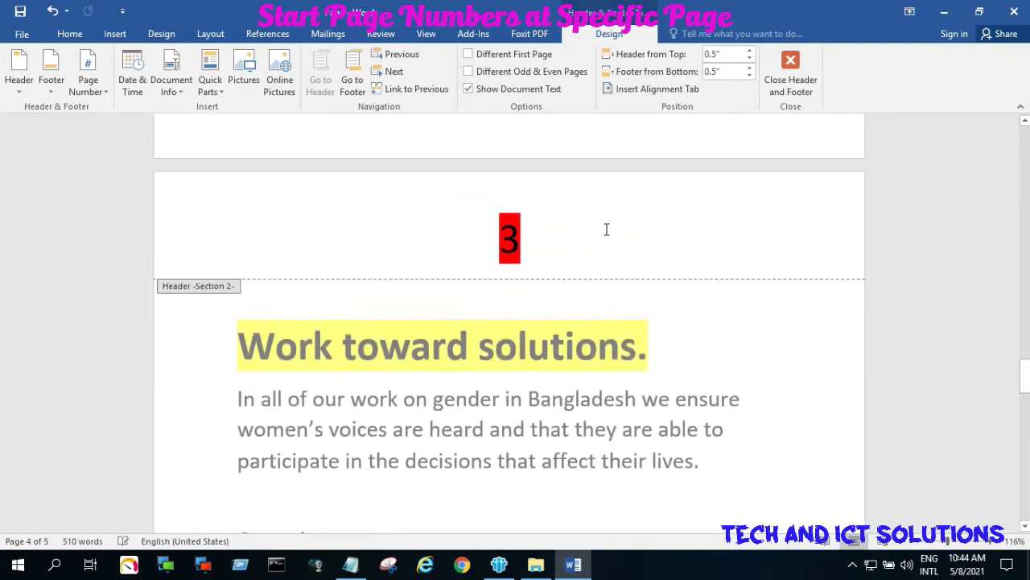
{"action": "scroll", "coordinate": [563, 258], "scroll_direction": "down", "scroll_amount": 16}
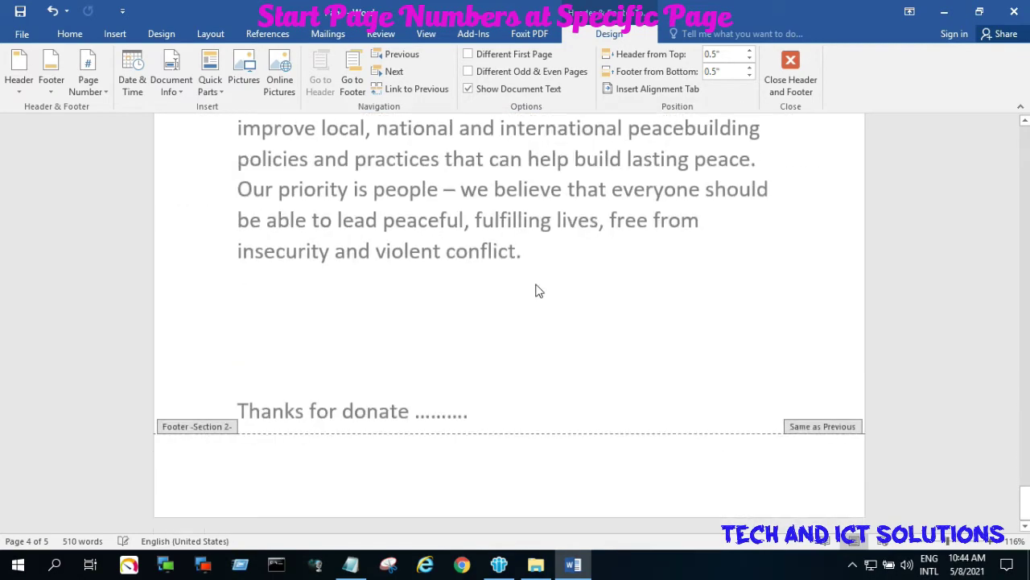
{"action": "scroll", "coordinate": [540, 291], "scroll_direction": "up", "scroll_amount": 20}
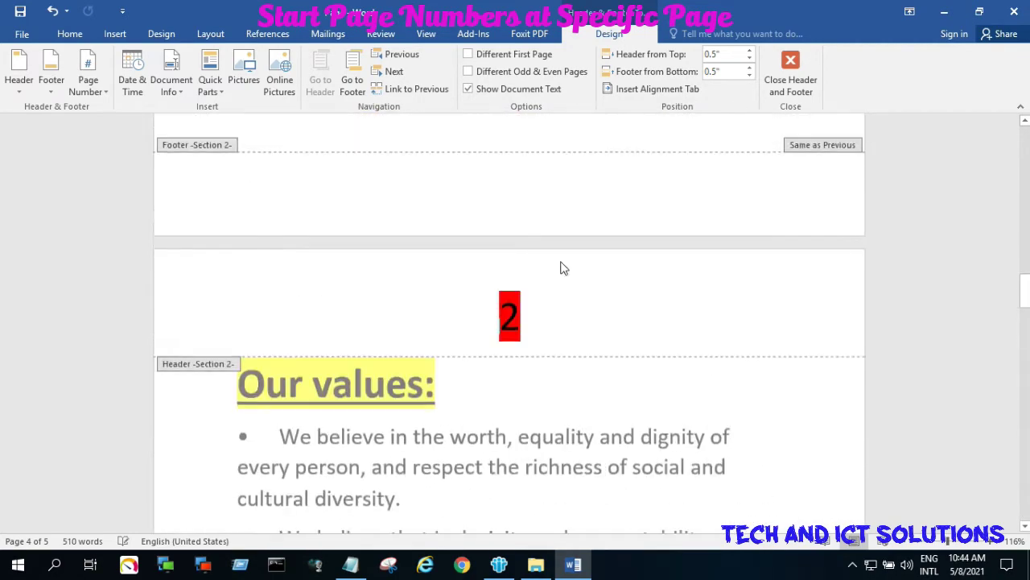
{"action": "scroll", "coordinate": [563, 268], "scroll_direction": "up", "scroll_amount": 20}
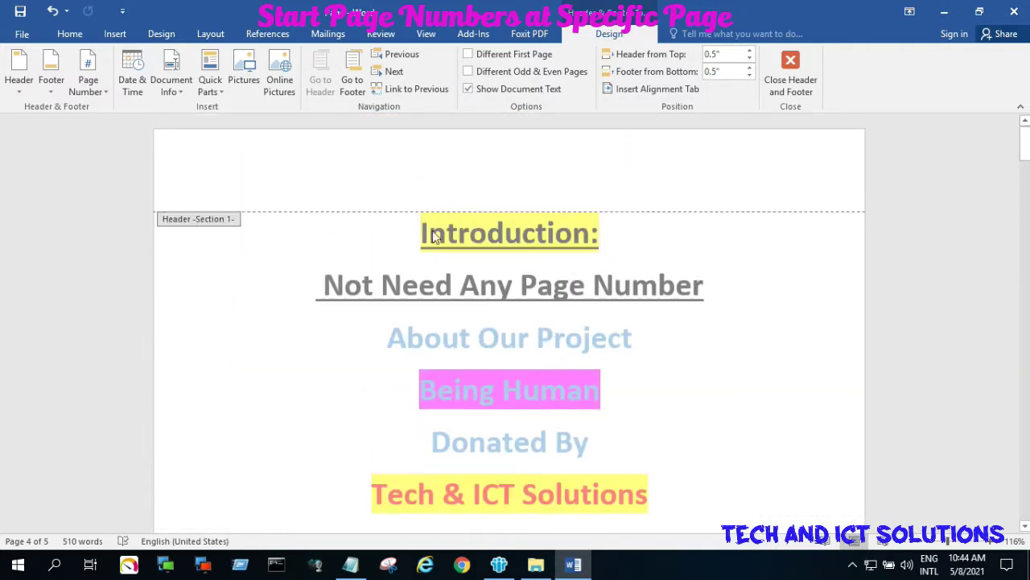
{"action": "scroll", "coordinate": [495, 229], "scroll_direction": "down", "scroll_amount": 3}
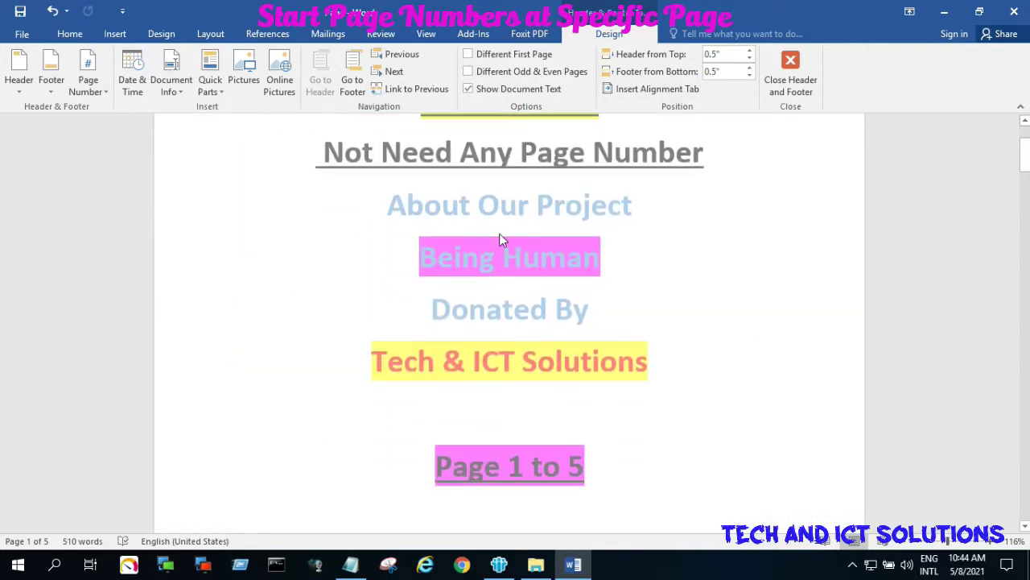
{"action": "scroll", "coordinate": [499, 172], "scroll_direction": "up", "scroll_amount": 3}
Return to the document body and highlight the "Not Need Any Page Number" and "Introduction:" lines on the cover page for review
{"action": "double_click", "coordinate": [342, 296]}
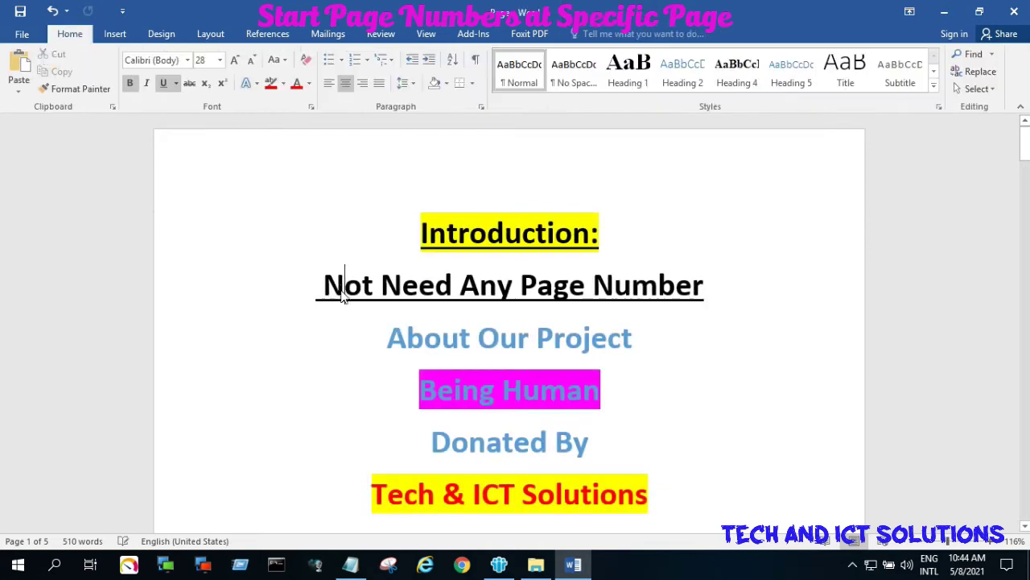
{"action": "left_click_drag", "start_coordinate": [324, 285], "coordinate": [452, 282]}
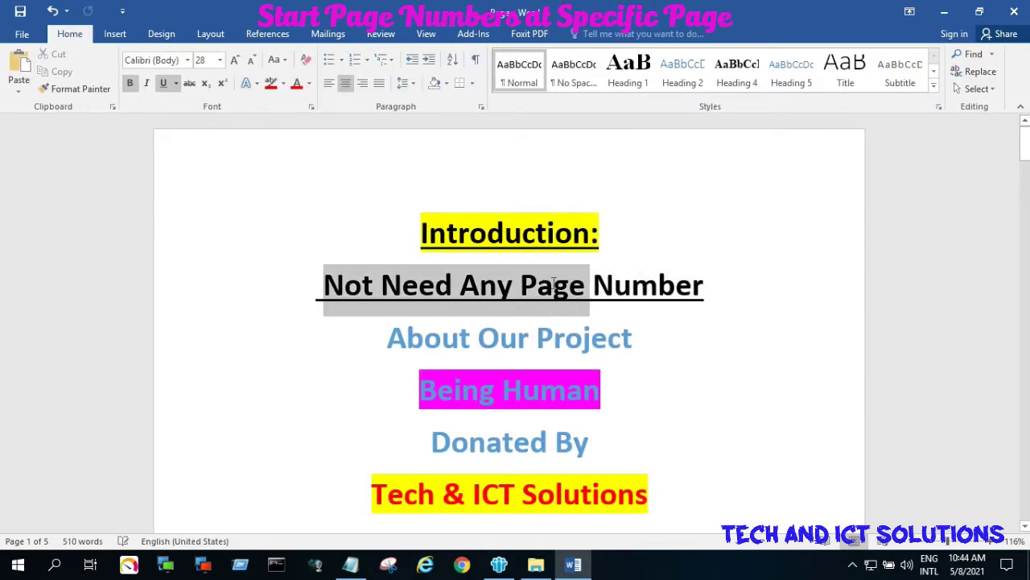
{"action": "left_click_drag", "start_coordinate": [553, 284], "coordinate": [661, 283]}
{"action": "left_click_drag", "start_coordinate": [423, 233], "coordinate": [618, 233]}
Remove the page numbers from the header of the section starting at "Aims and values:" and return to the document body
{"action": "scroll", "coordinate": [594, 272], "scroll_direction": "down", "scroll_amount": 5}
{"action": "scroll", "coordinate": [594, 271], "scroll_direction": "down", "scroll_amount": 10}
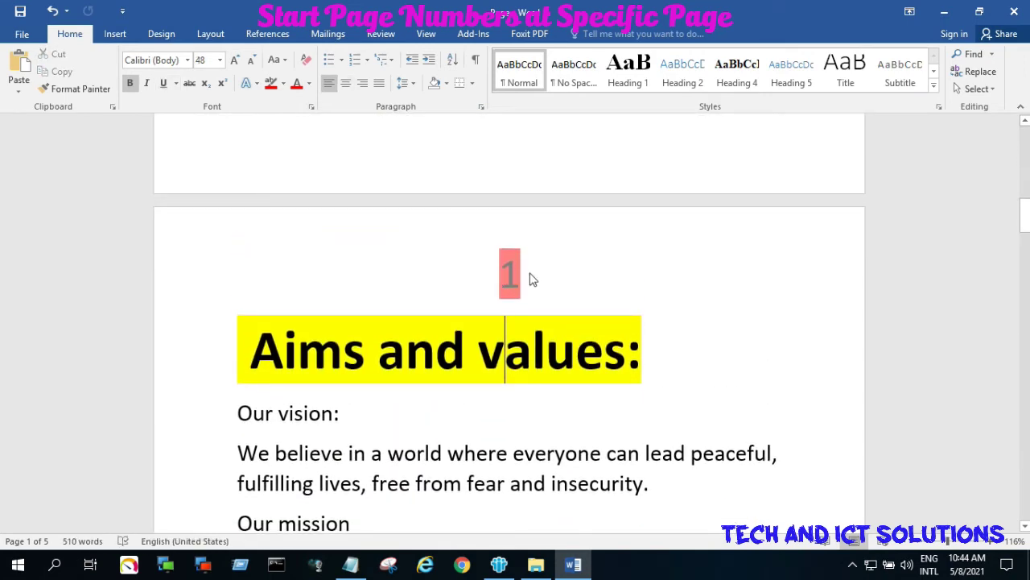
{"action": "double_click", "coordinate": [500, 266]}
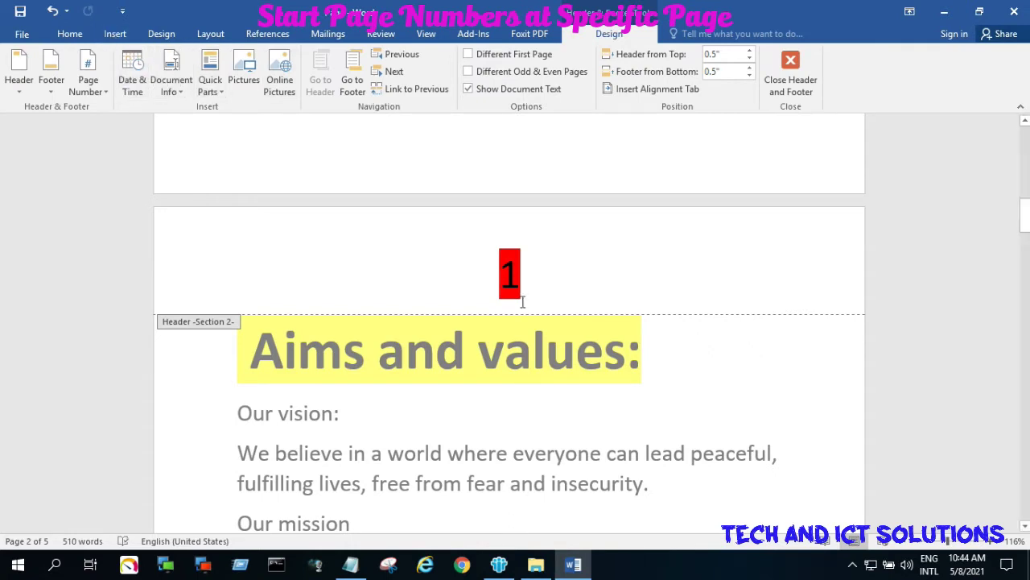
{"action": "left_click", "coordinate": [103, 36]}
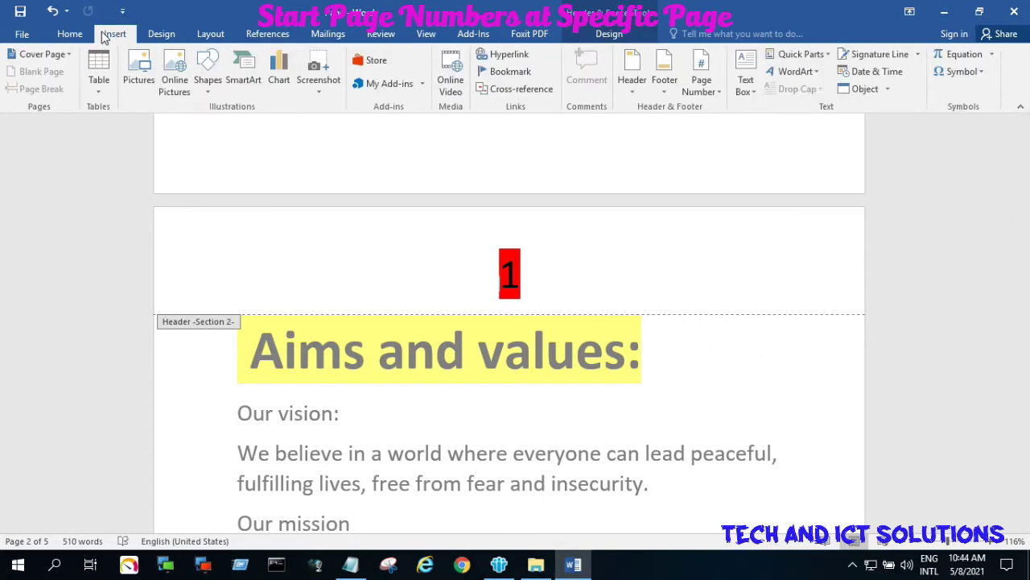
{"action": "left_click", "coordinate": [720, 95]}
{"action": "left_click", "coordinate": [725, 198]}
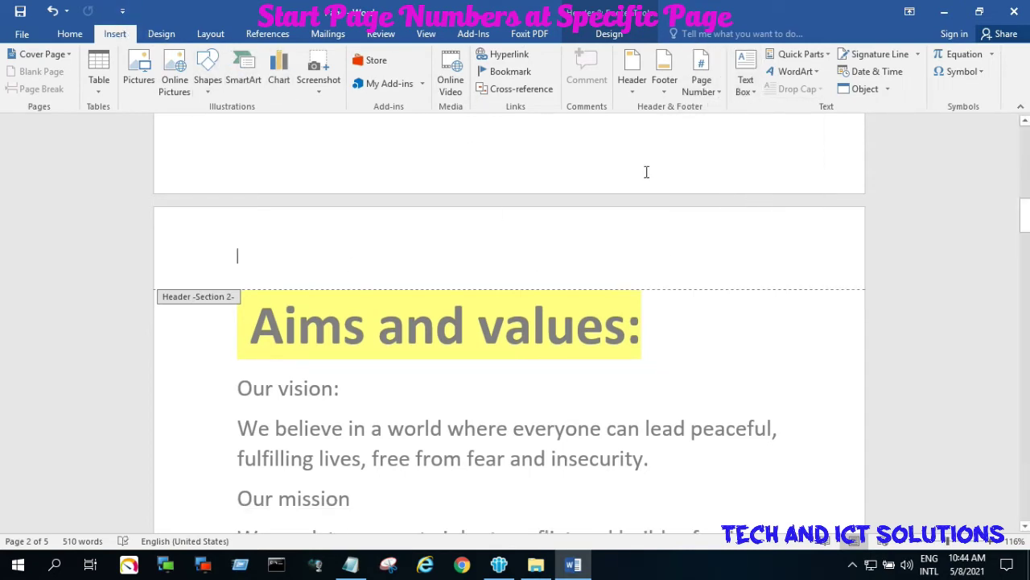
{"action": "left_click", "coordinate": [719, 95]}
{"action": "left_click", "coordinate": [708, 203]}
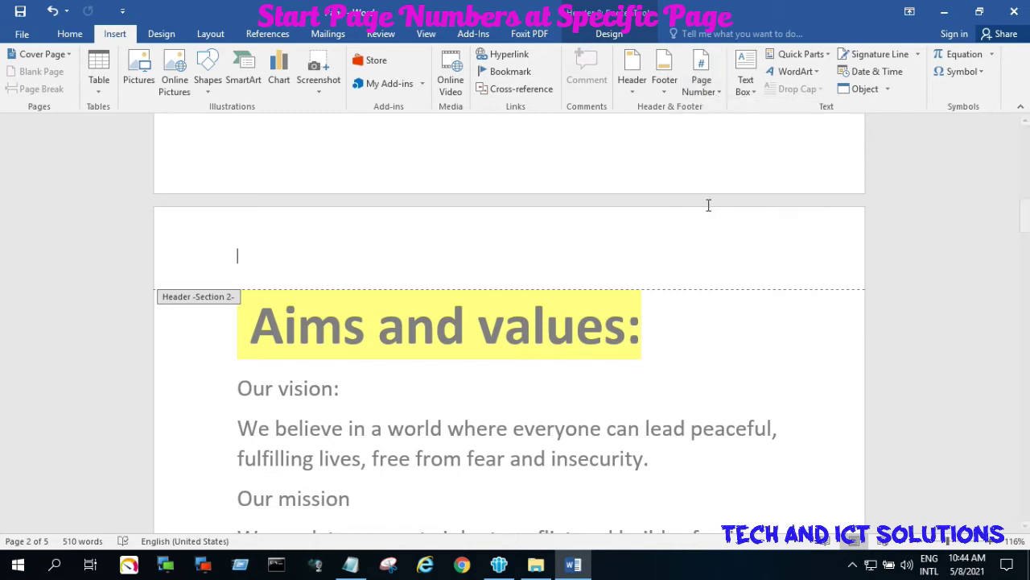
{"action": "double_click", "coordinate": [730, 356]}
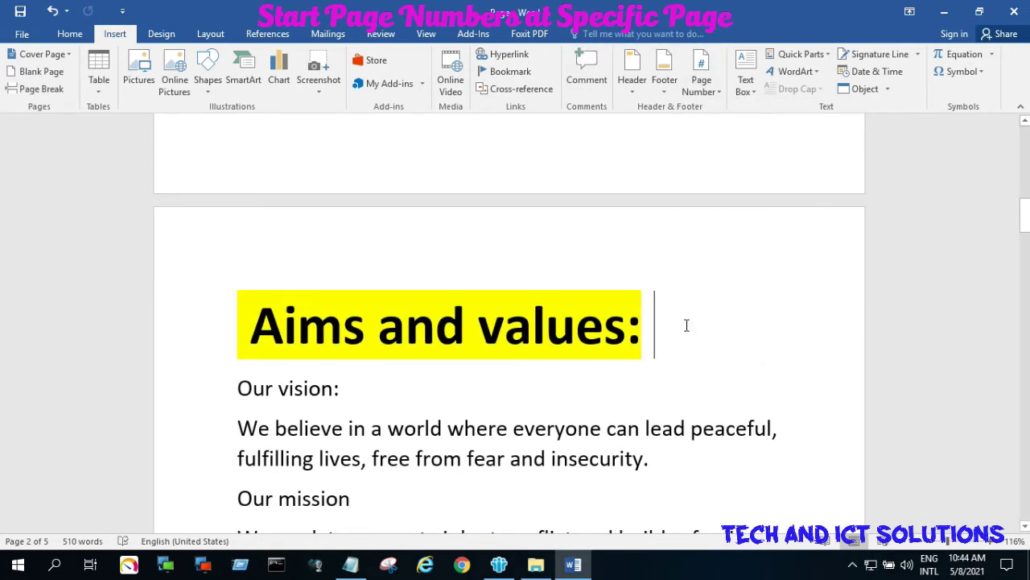
Zoom out to 78% and look through every page from the Introduction to the closing line for leftover page numbers
{"action": "scroll", "coordinate": [653, 283], "scroll_direction": "up", "scroll_amount": 10}
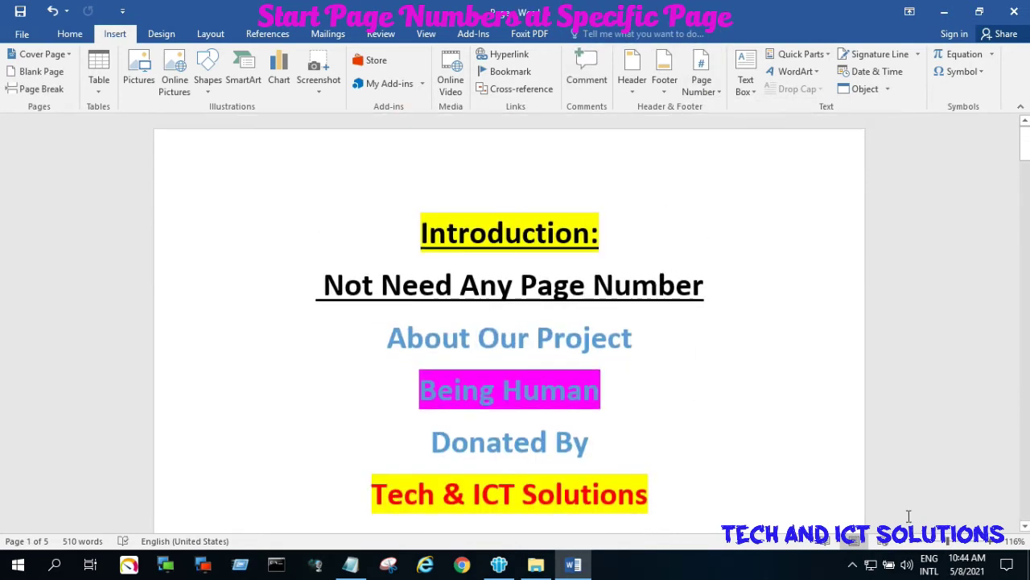
{"action": "left_click", "coordinate": [950, 547]}
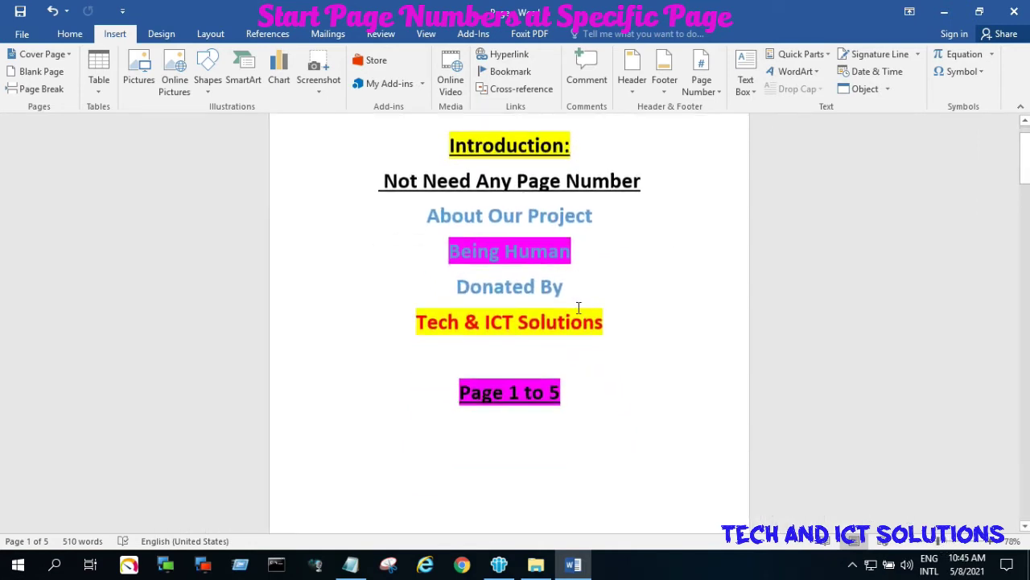
{"action": "scroll", "coordinate": [578, 307], "scroll_direction": "down", "scroll_amount": 10}
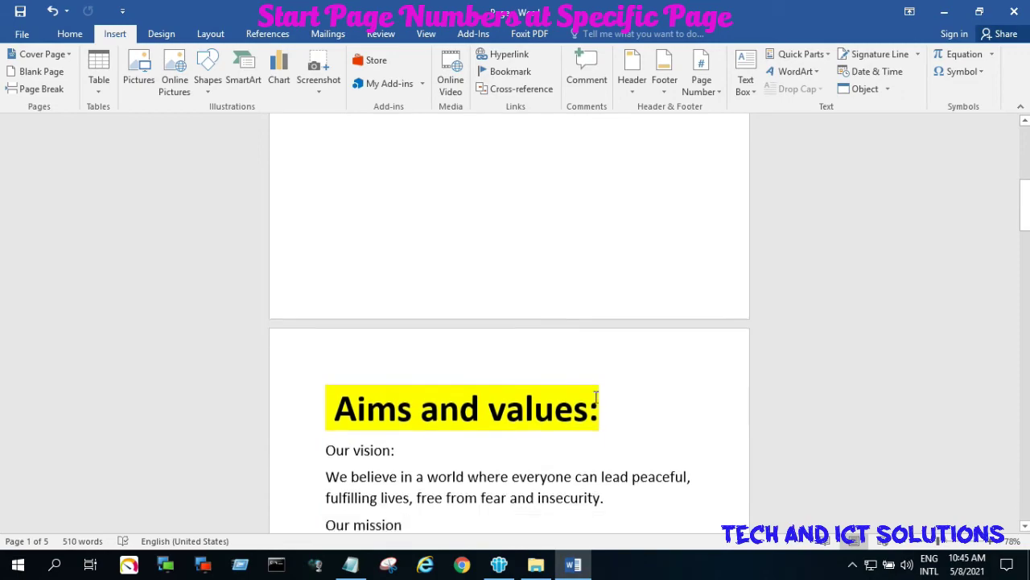
{"action": "scroll", "coordinate": [597, 394], "scroll_direction": "down", "scroll_amount": 10}
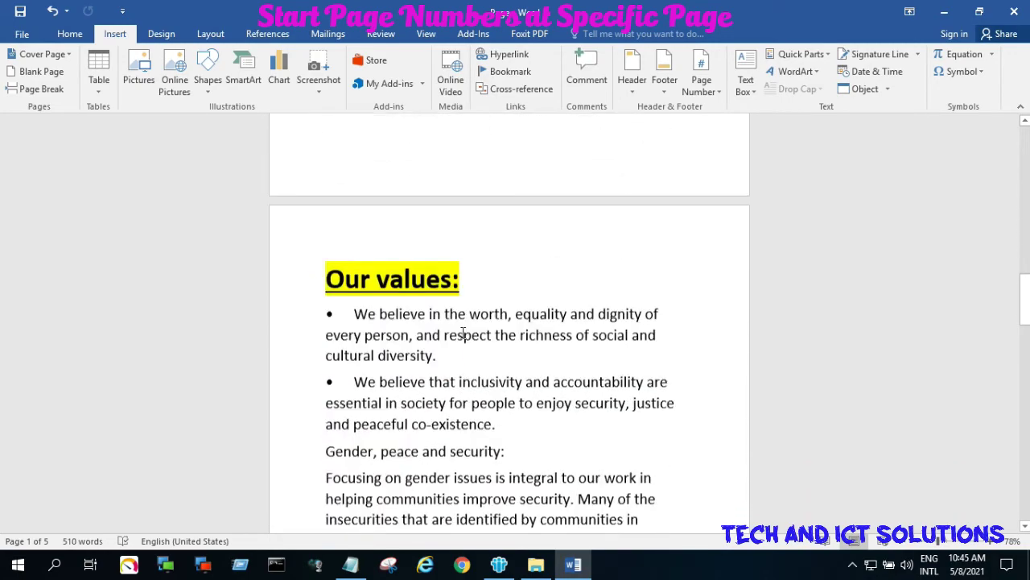
{"action": "scroll", "coordinate": [464, 334], "scroll_direction": "down", "scroll_amount": 10}
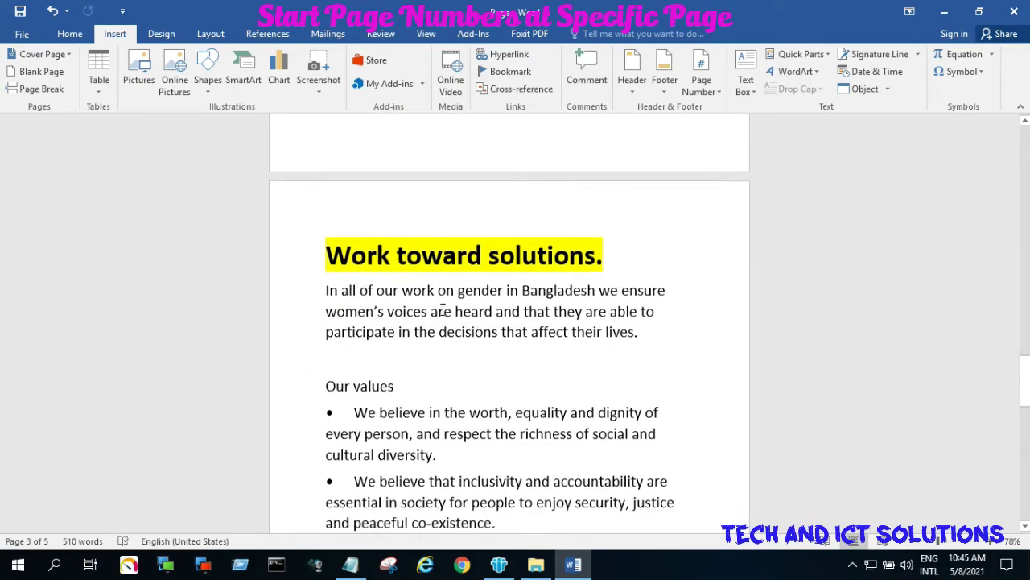
{"action": "scroll", "coordinate": [442, 310], "scroll_direction": "down", "scroll_amount": 10}
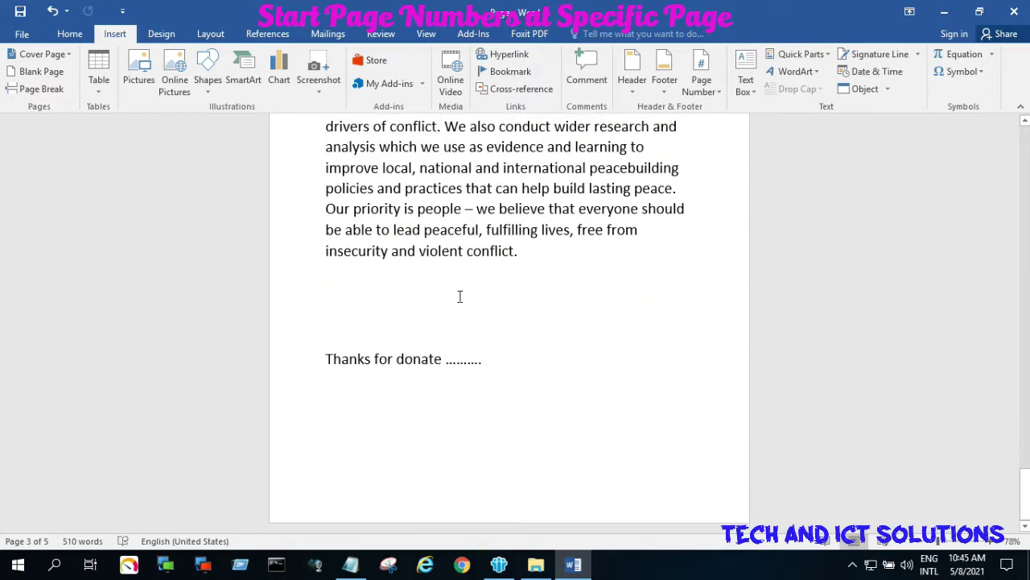
{"action": "scroll", "coordinate": [459, 296], "scroll_direction": "up", "scroll_amount": 10}
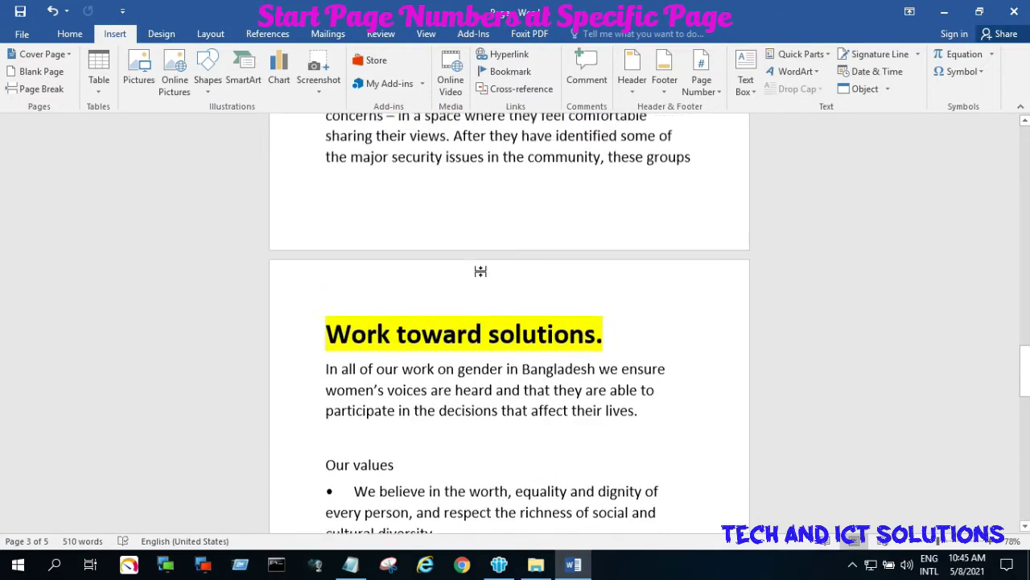
Insert a plain centered page number at the top of the "Work toward solutions." page and return to the document body
{"action": "scroll", "coordinate": [481, 271], "scroll_direction": "up", "scroll_amount": 1}
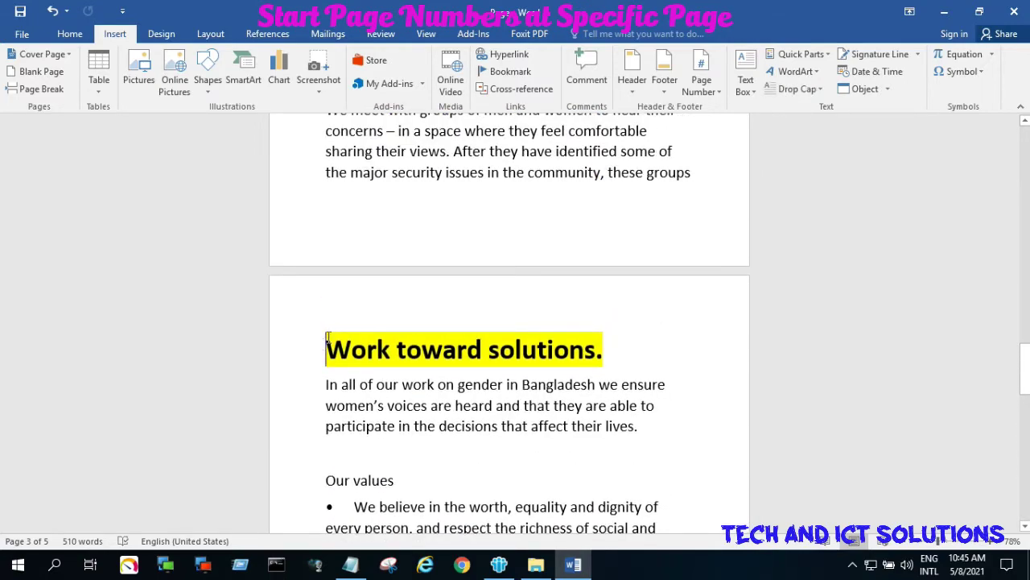
{"action": "scroll", "coordinate": [441, 298], "scroll_direction": "down", "scroll_amount": 2}
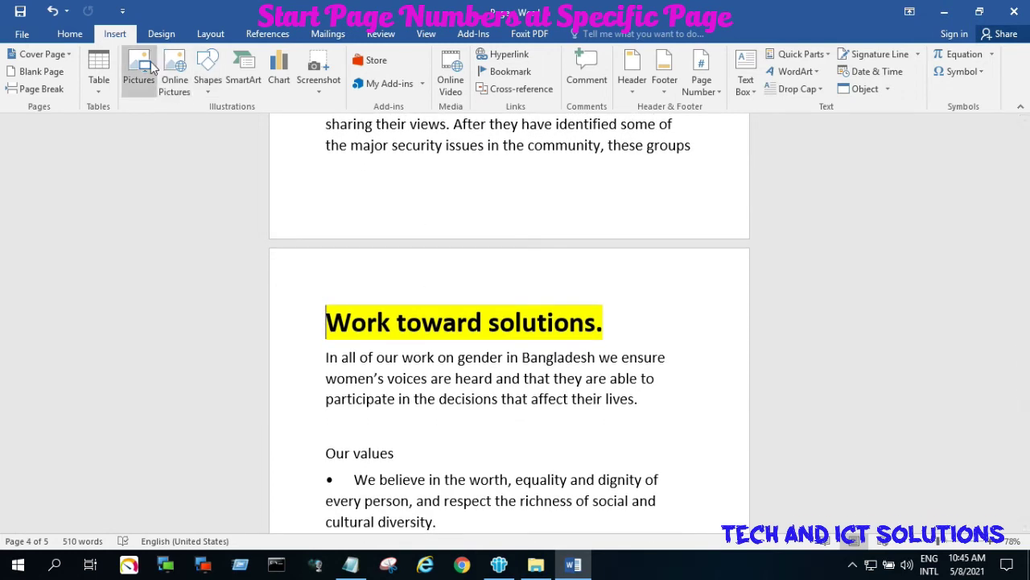
{"action": "left_click_drag", "start_coordinate": [318, 309], "coordinate": [645, 315]}
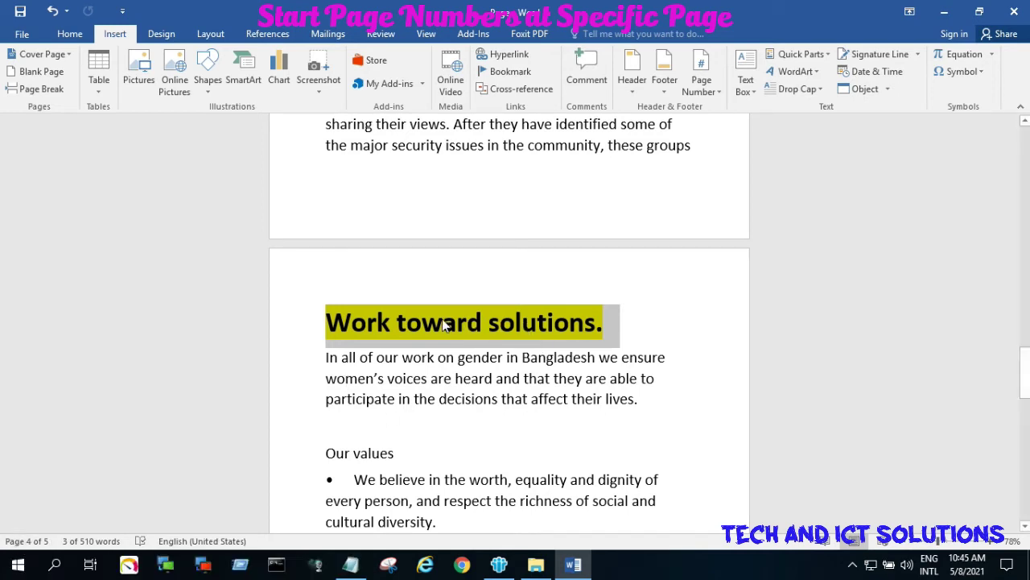
{"action": "left_click", "coordinate": [331, 322]}
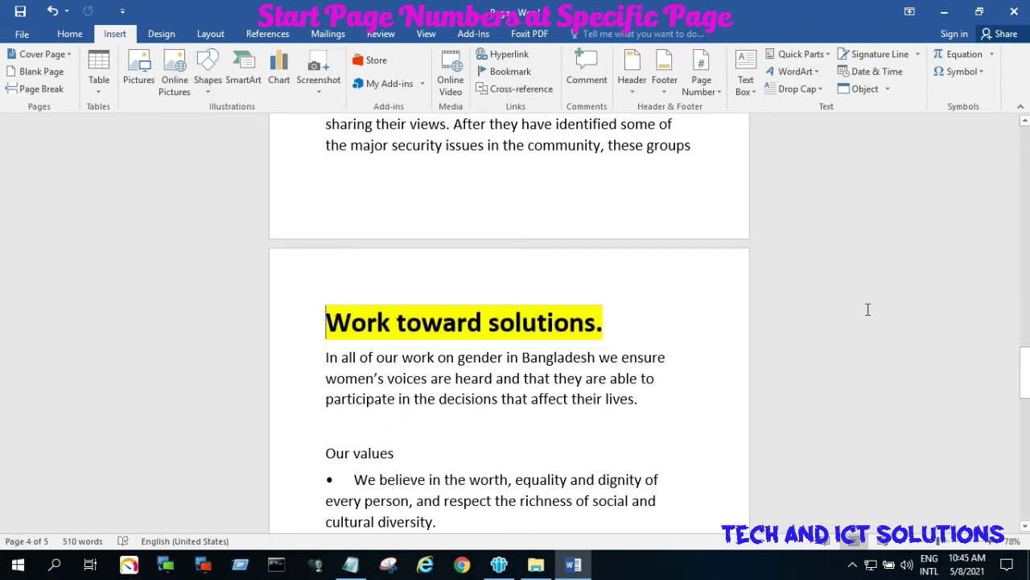
{"action": "scroll", "coordinate": [952, 547], "scroll_direction": "up", "scroll_amount": 2}
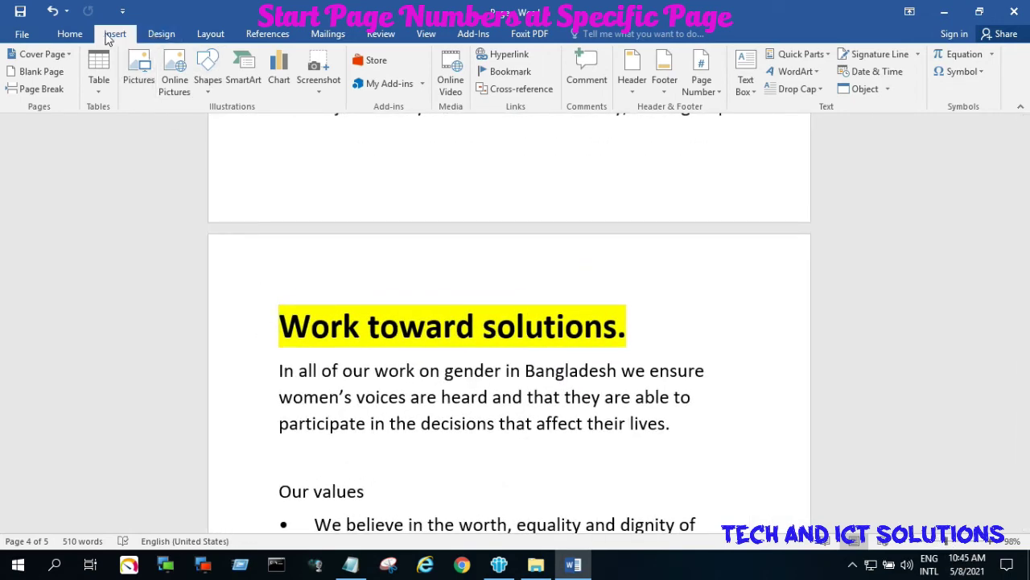
{"action": "left_click", "coordinate": [719, 94]}
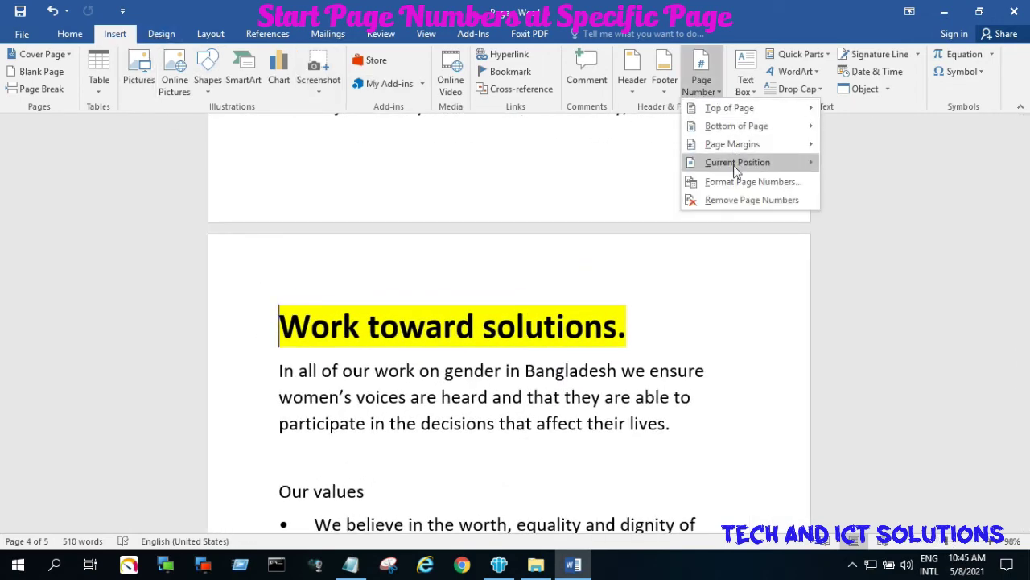
{"action": "mouse_move", "coordinate": [725, 108]}
{"action": "left_click", "coordinate": [511, 240]}
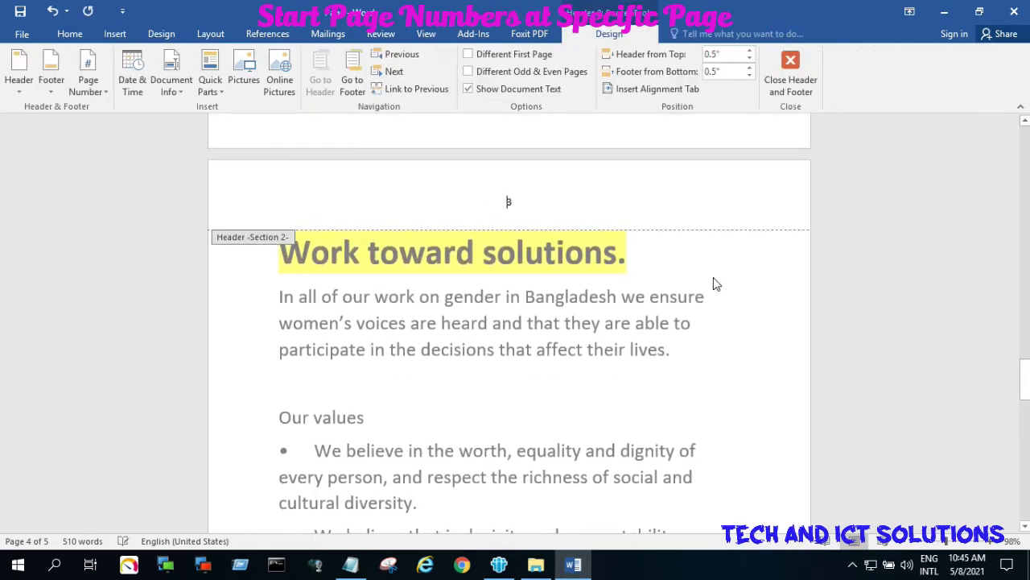
{"action": "double_click", "coordinate": [698, 275]}
Check the header page numbers from the "Aims and values:" page through the closing "Thanks for donate" line, and return to the Introduction page
{"action": "scroll", "coordinate": [598, 237], "scroll_direction": "up", "scroll_amount": 2}
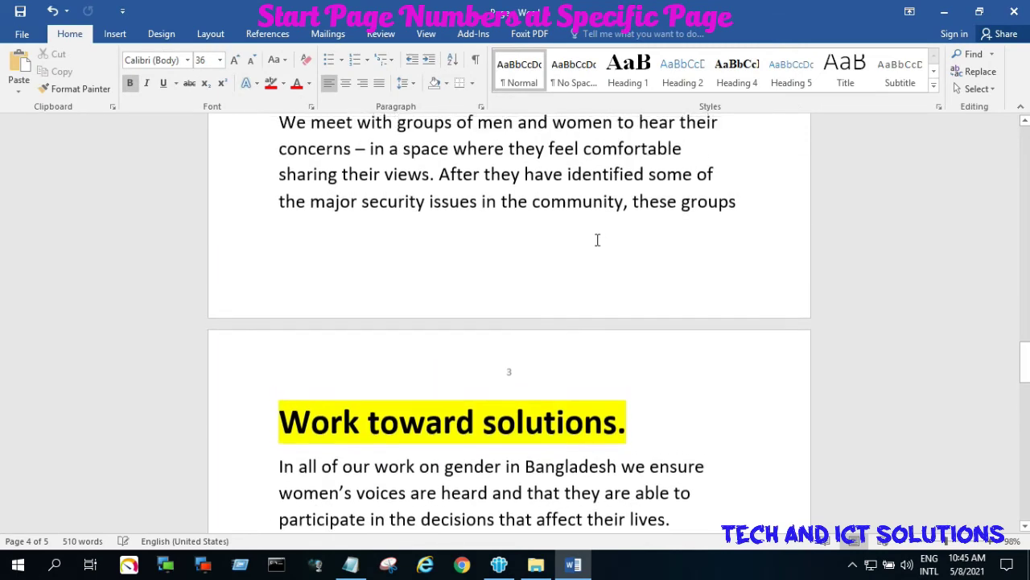
{"action": "scroll", "coordinate": [597, 239], "scroll_direction": "down", "scroll_amount": 8}
{"action": "scroll", "coordinate": [597, 238], "scroll_direction": "up", "scroll_amount": 9}
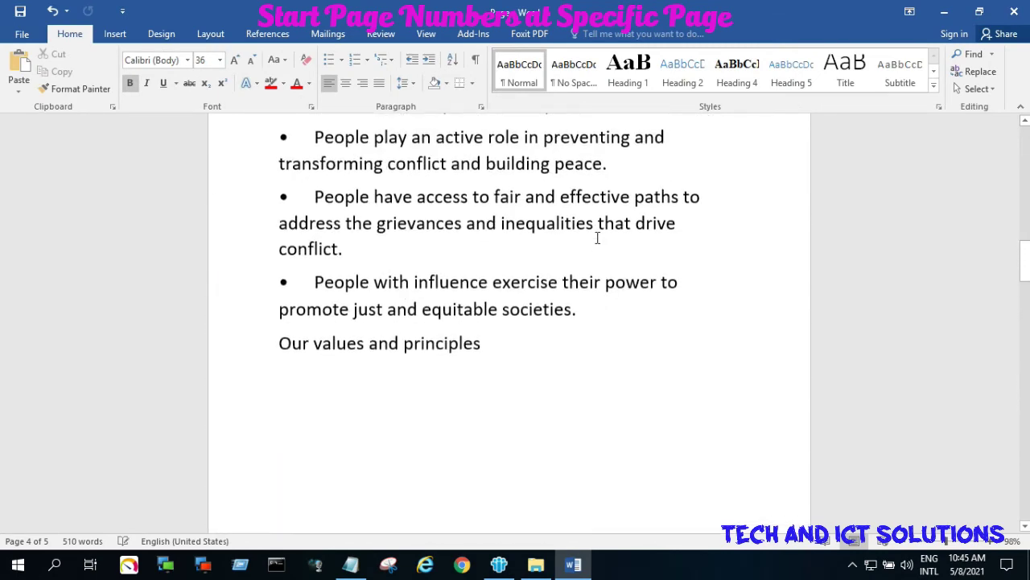
{"action": "scroll", "coordinate": [598, 239], "scroll_direction": "up", "scroll_amount": 8}
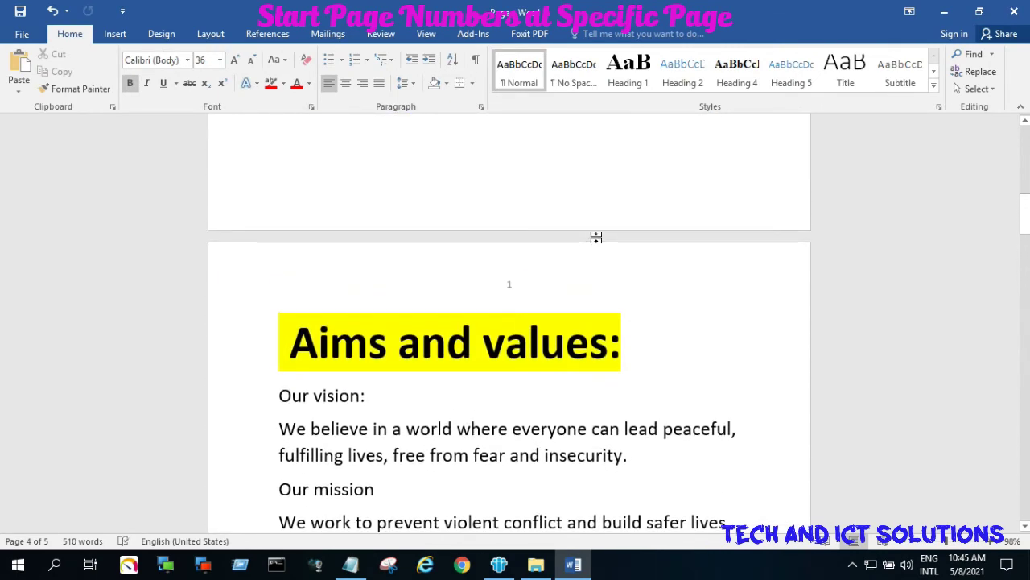
{"action": "scroll", "coordinate": [529, 284], "scroll_direction": "down", "scroll_amount": 4}
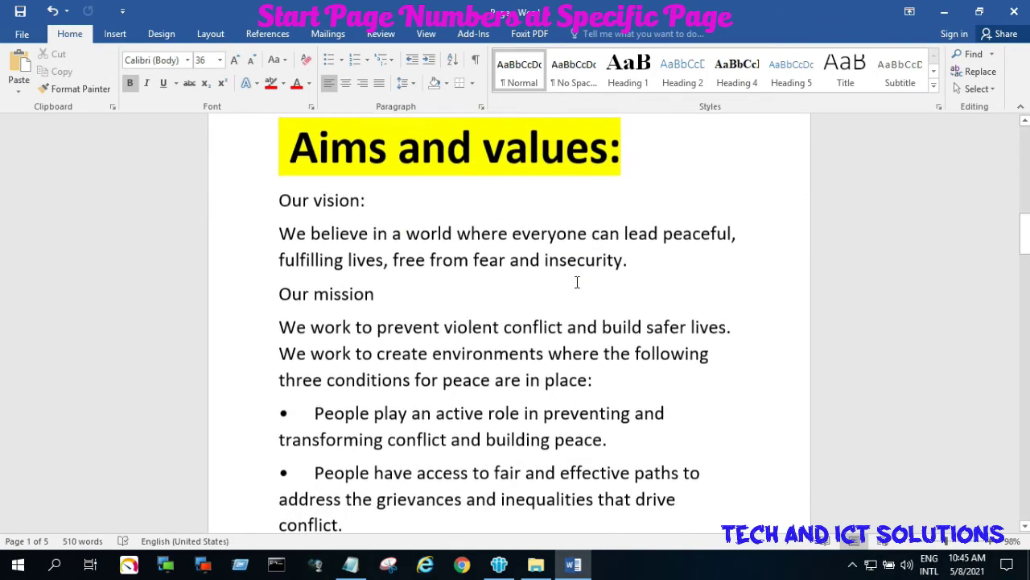
{"action": "scroll", "coordinate": [577, 282], "scroll_direction": "up", "scroll_amount": 3}
{"action": "scroll", "coordinate": [549, 255], "scroll_direction": "down", "scroll_amount": 15}
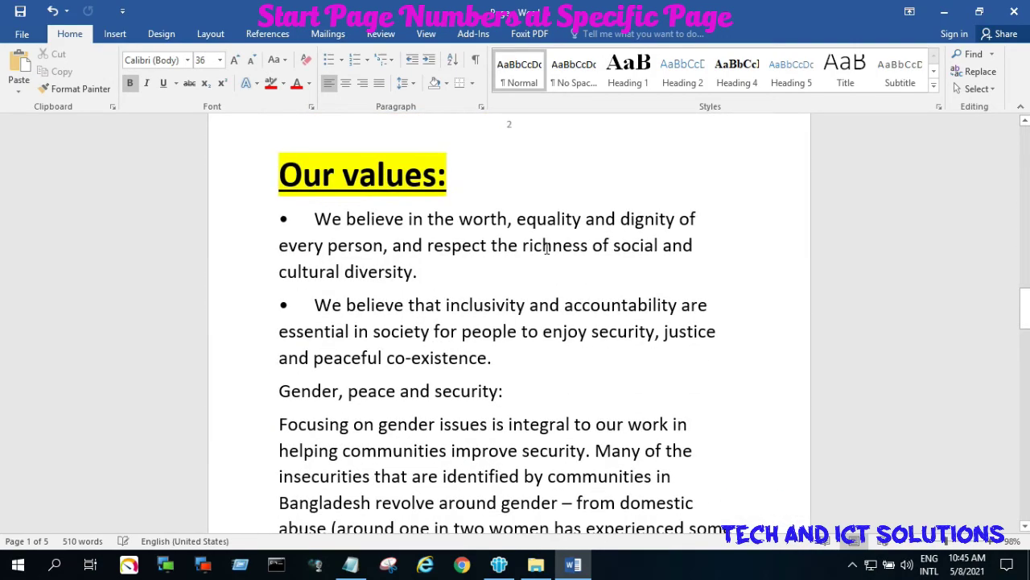
{"action": "scroll", "coordinate": [547, 247], "scroll_direction": "down", "scroll_amount": 12}
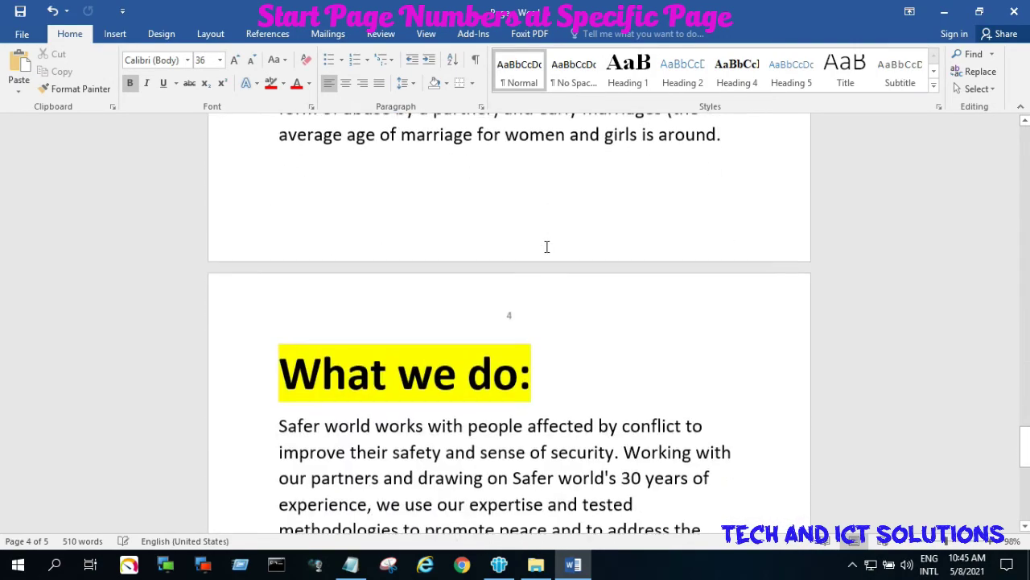
{"action": "scroll", "coordinate": [546, 251], "scroll_direction": "down", "scroll_amount": 8}
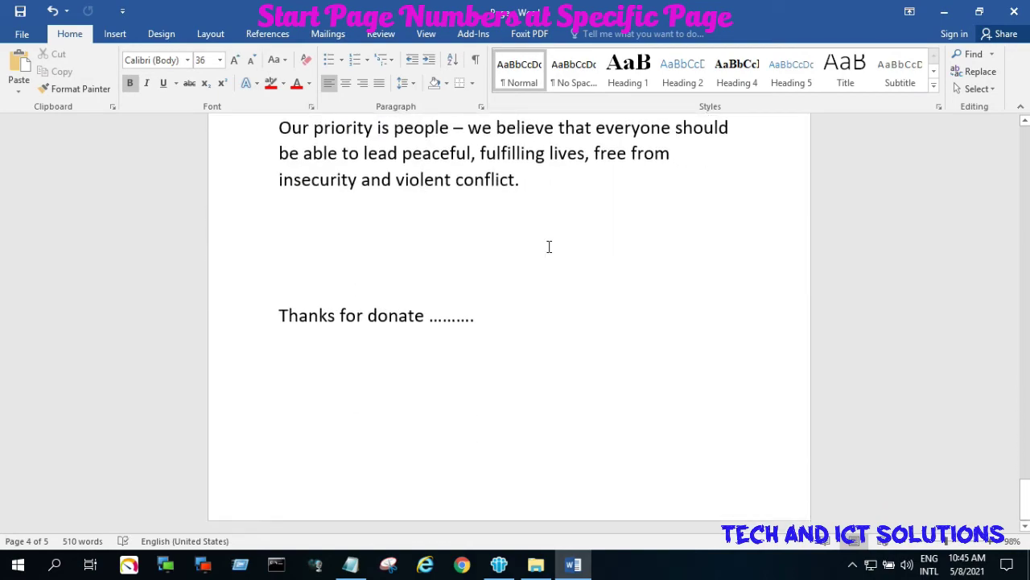
{"action": "scroll", "coordinate": [913, 301], "scroll_direction": "up", "scroll_amount": 10}
{"action": "left_click_drag", "start_coordinate": [1026, 427], "coordinate": [1025, 146]}
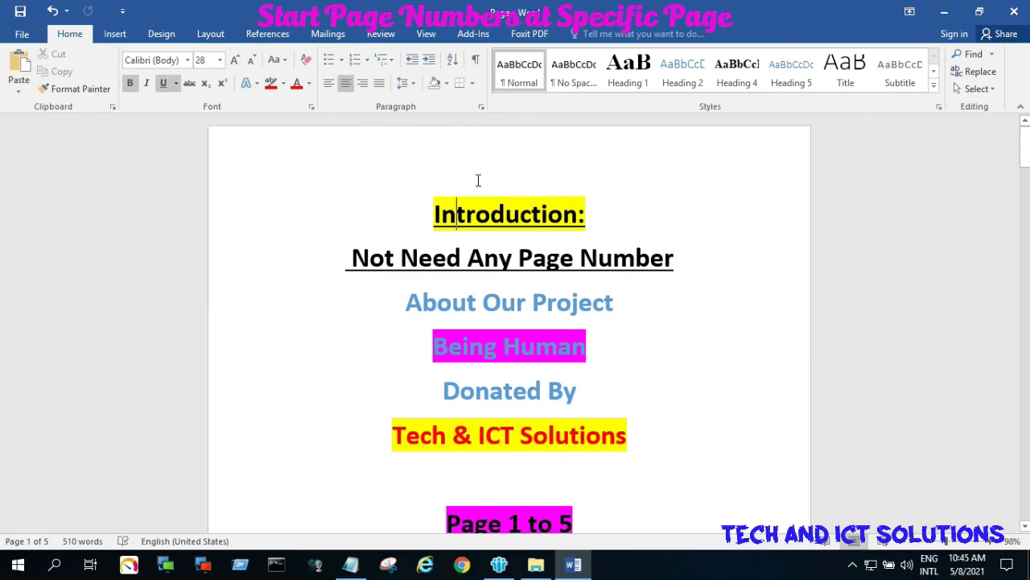